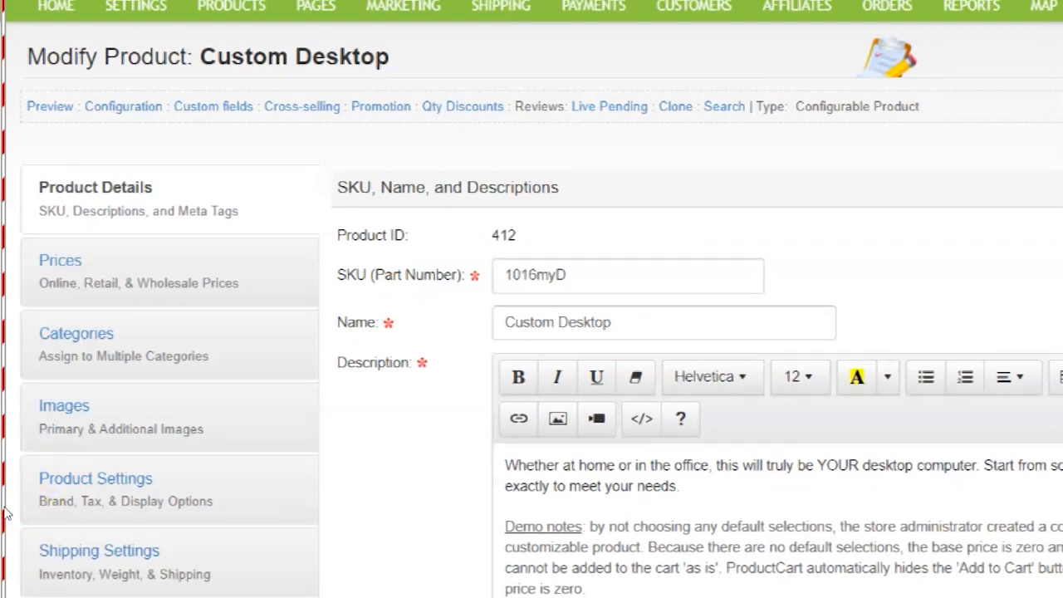
# Step: Look over the Custom Desktop product details and open the product's configuration setup
pyautogui.scroll(-2, 7, 513)
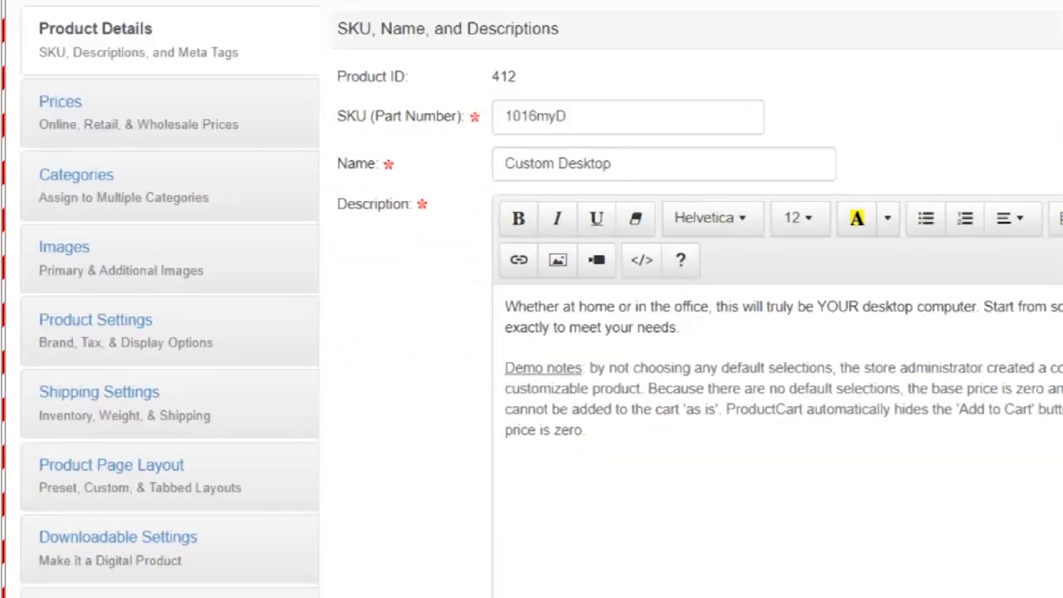
pyautogui.scroll(1, 532, 299)
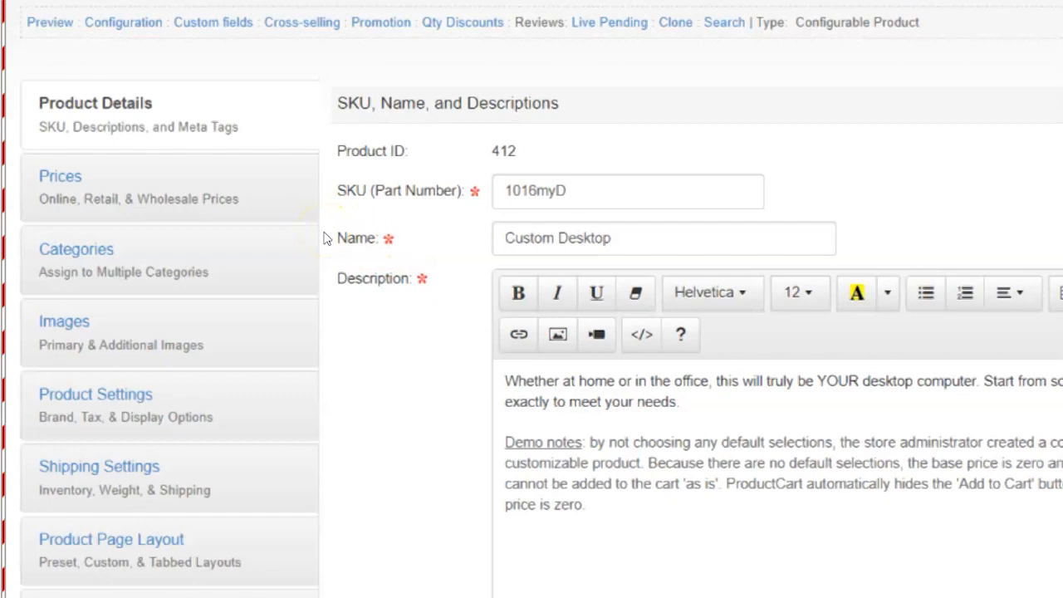
pyautogui.scroll(2, 323, 244)
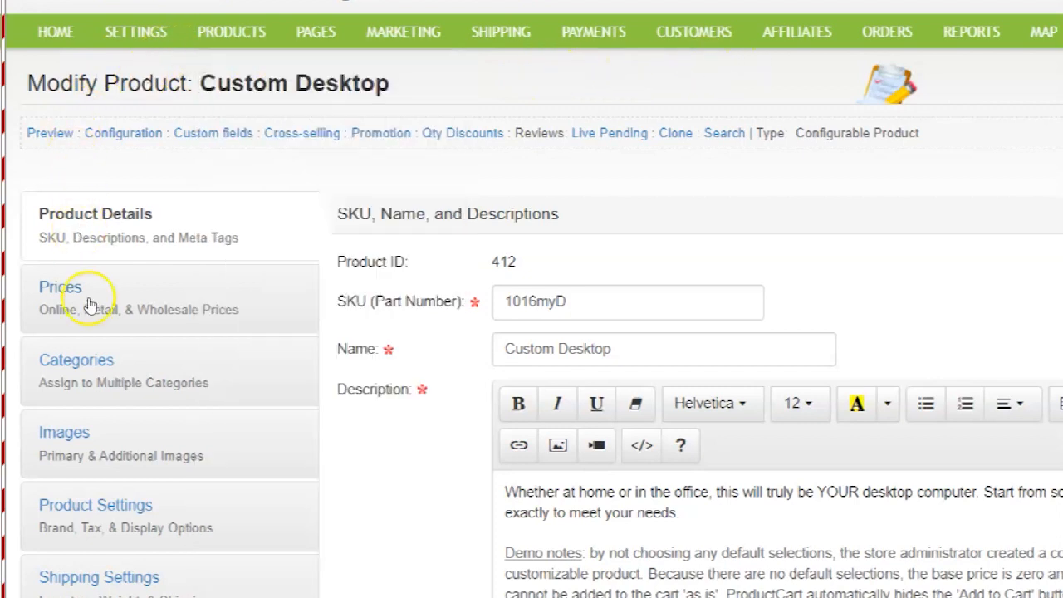
pyautogui.scroll(-2, 83, 283)
pyautogui.scroll(3, 83, 2)
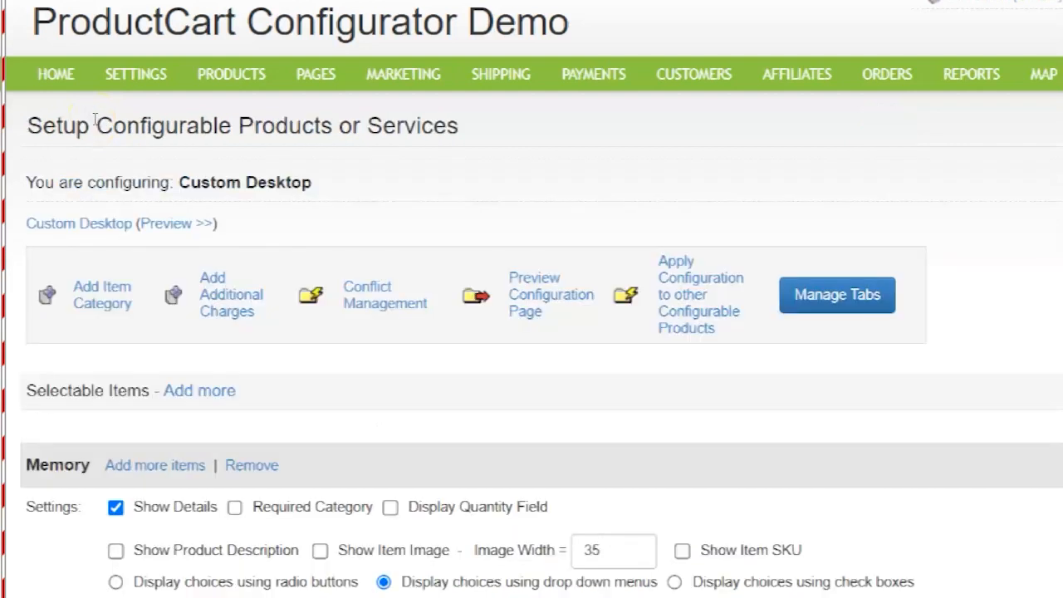
# Step: Examine the configuration page's item categories from Memory through Monitors to Accessories
pyautogui.click(87, 168)
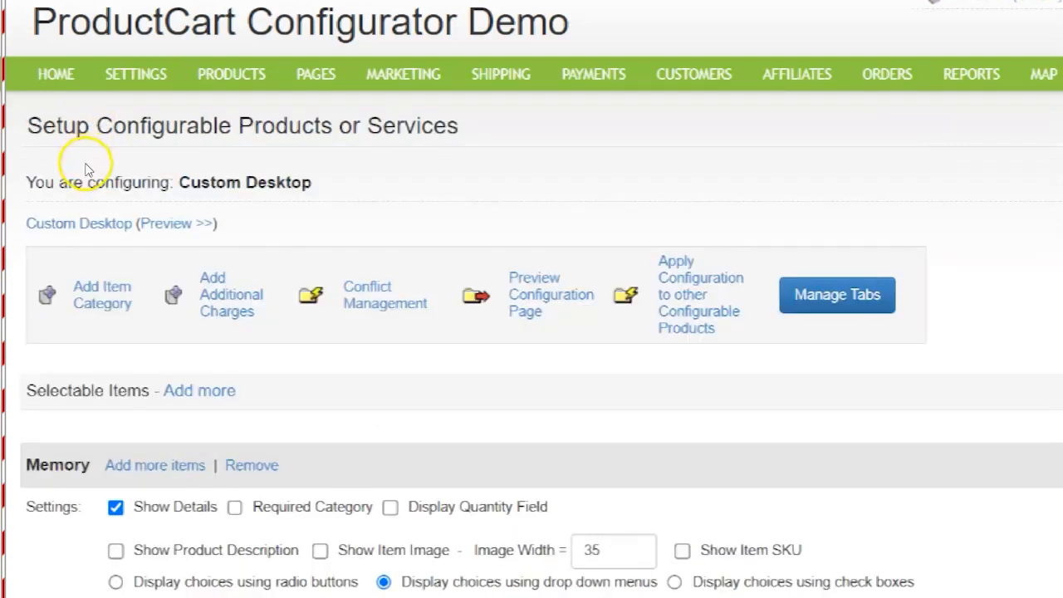
pyautogui.scroll(-2, 191, 554)
pyautogui.scroll(-4, 241, 216)
pyautogui.scroll(-5, 250, 176)
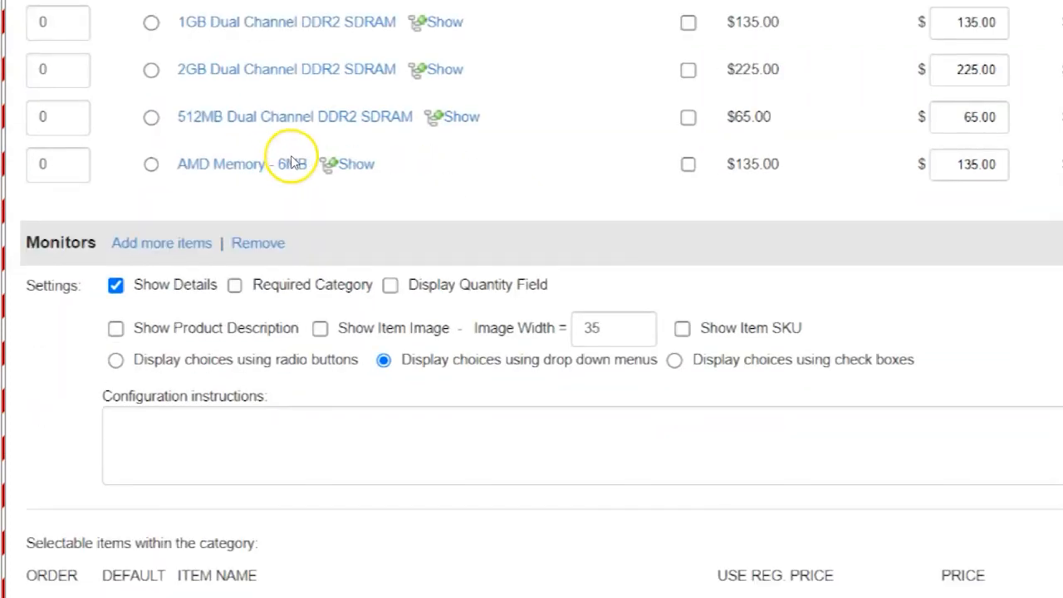
pyautogui.scroll(-3, 293, 160)
pyautogui.scroll(-5, 297, 166)
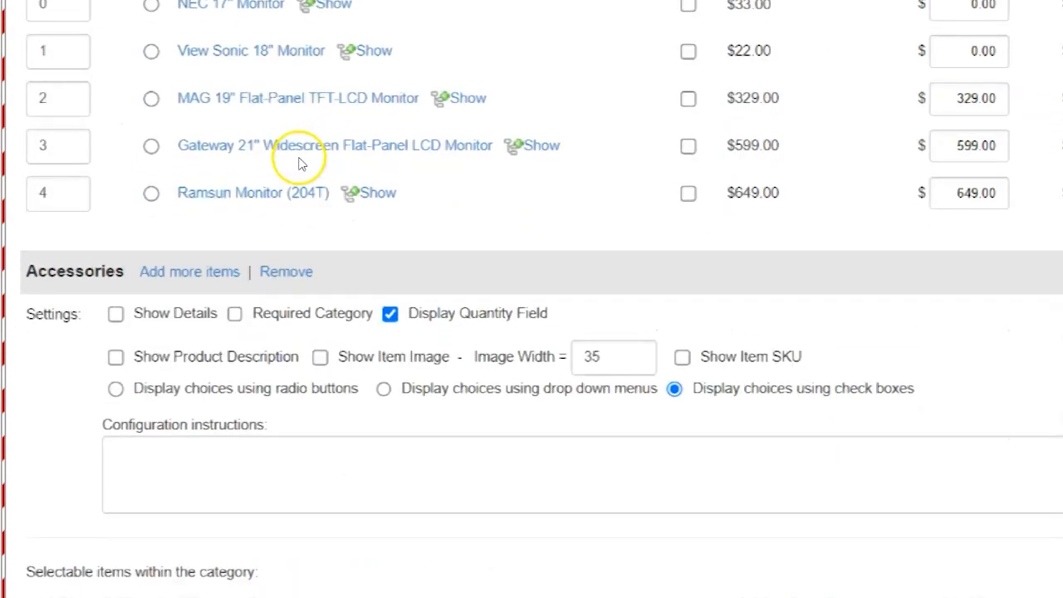
pyautogui.scroll(15, 299, 160)
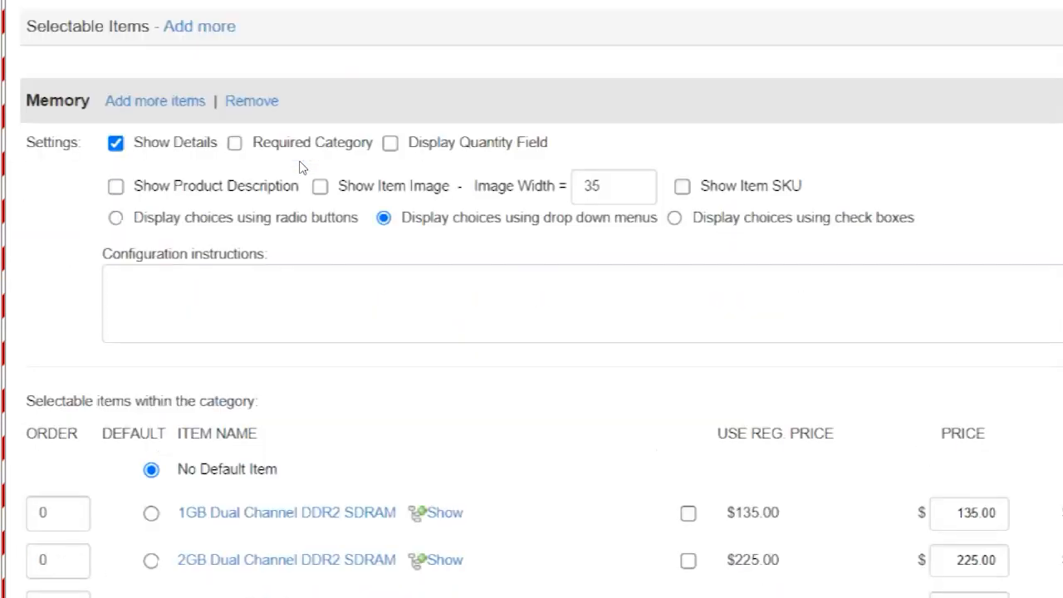
pyautogui.scroll(3, 302, 168)
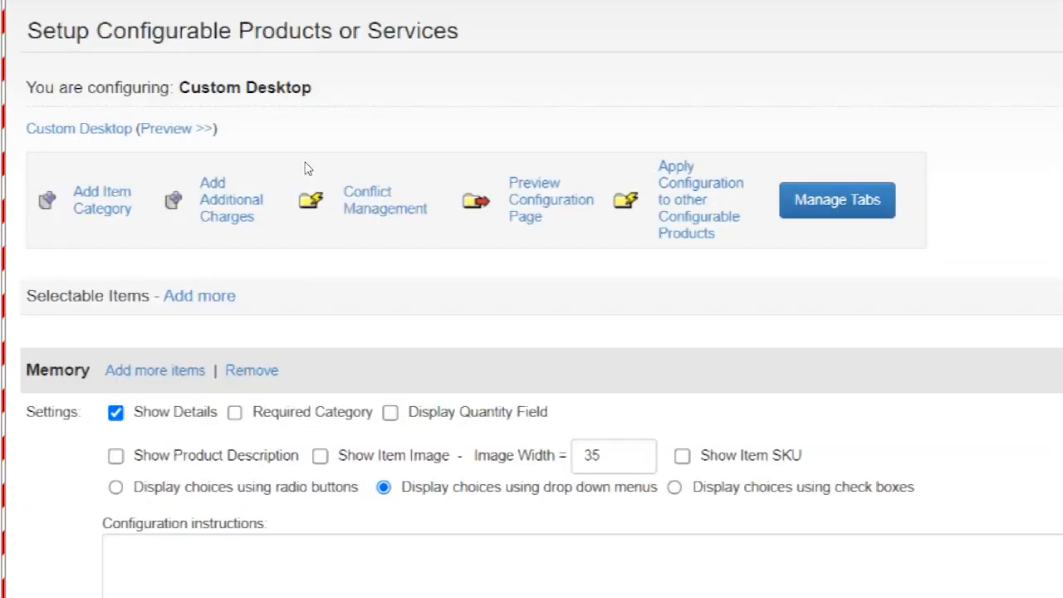
# Step: Examine the display settings and selectable items of the Memory, Monitors, Accessories and USB Drives categories
pyautogui.scroll(-2, 242, 142)
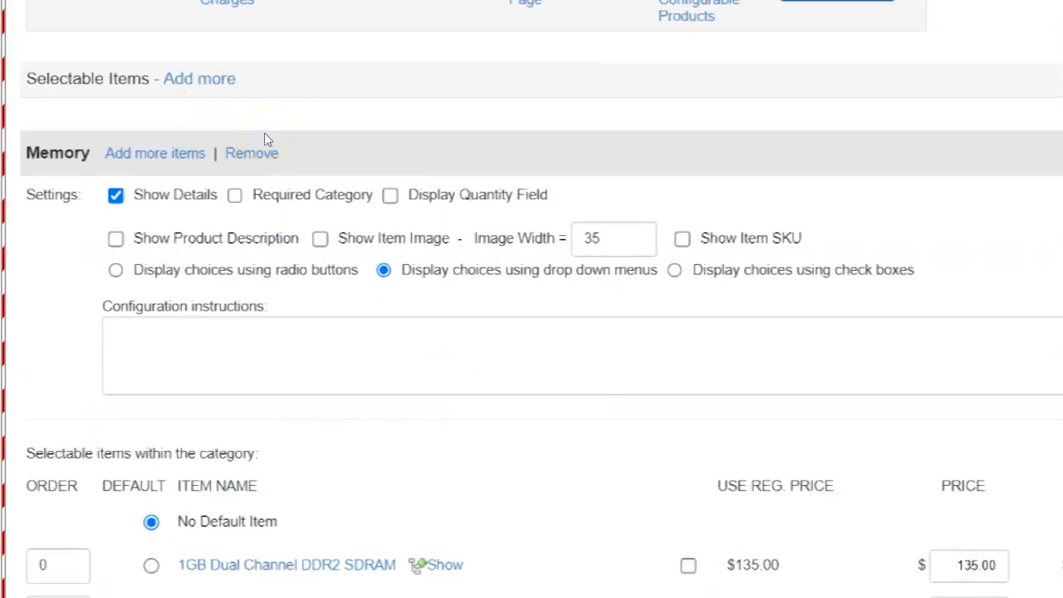
pyautogui.scroll(-1, 316, 138)
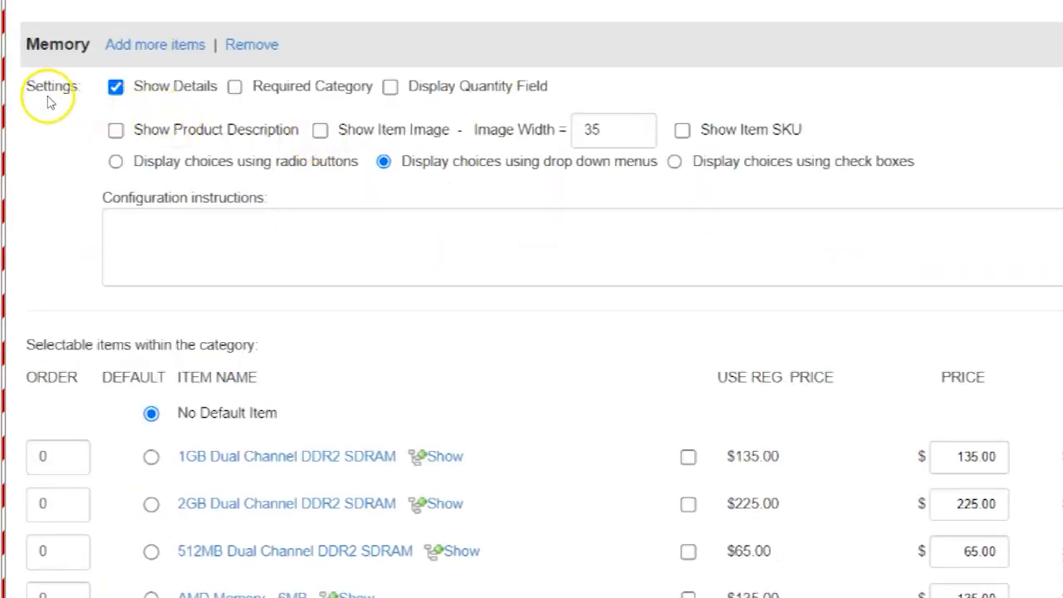
pyautogui.scroll(3, 47, 104)
pyautogui.scroll(-3, 47, 103)
pyautogui.scroll(-5, 52, 101)
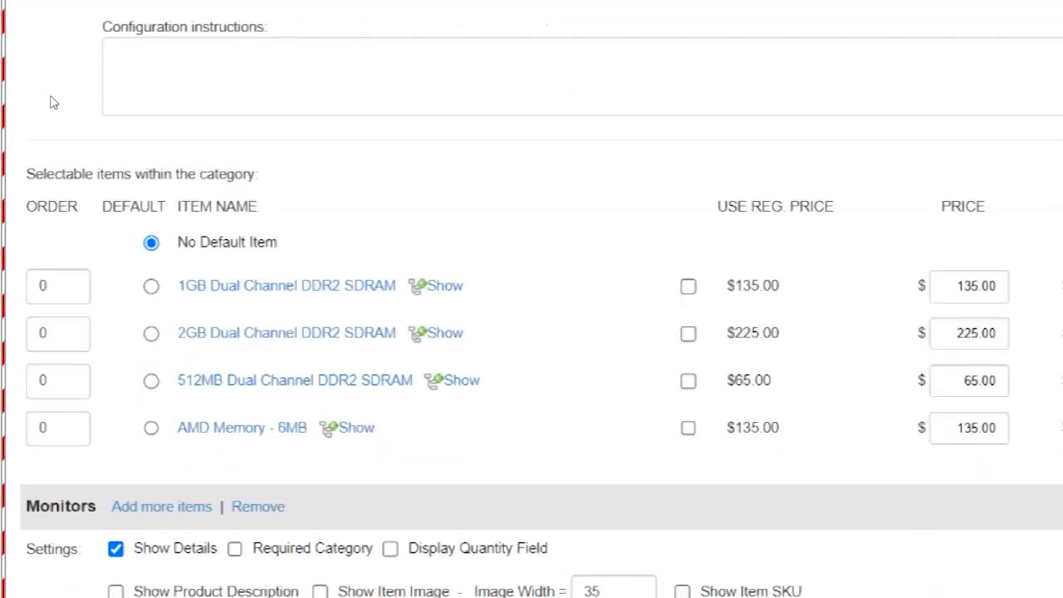
pyautogui.click(119, 124)
pyautogui.scroll(-1, 116, 123)
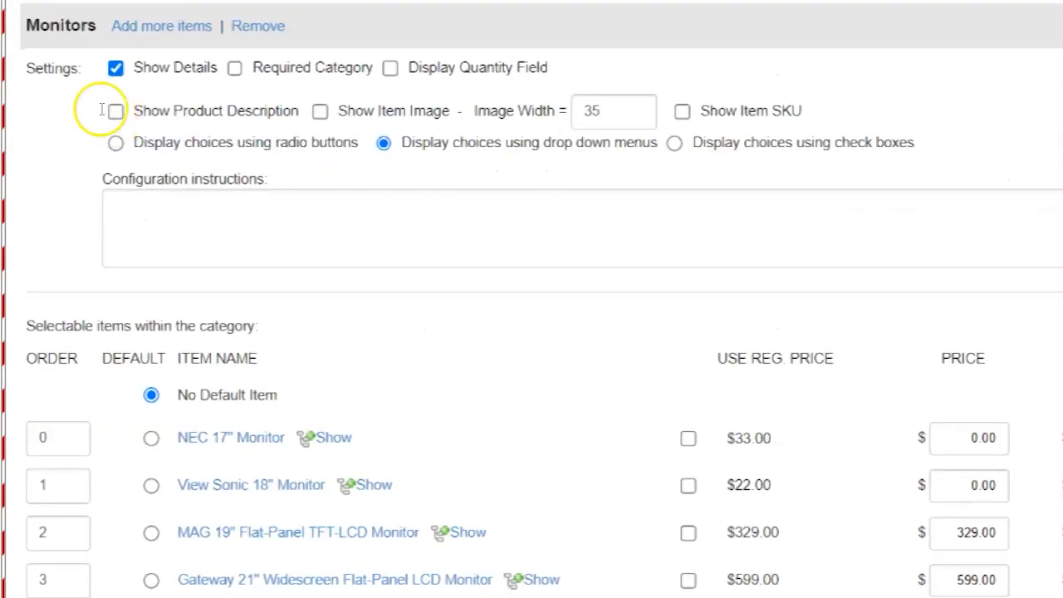
pyautogui.scroll(-7, 52, 75)
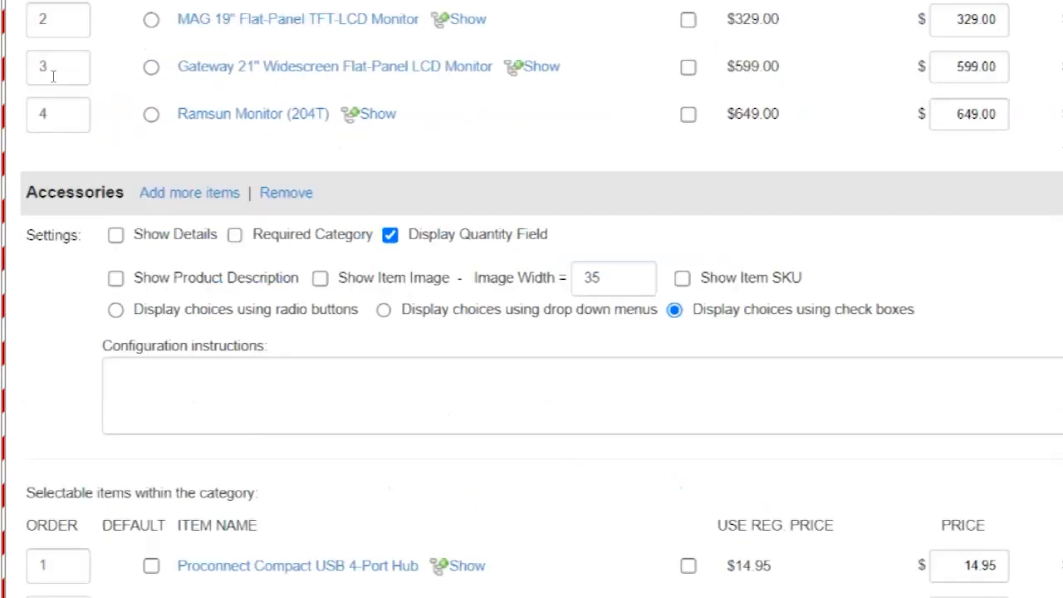
pyautogui.scroll(-2, 52, 76)
pyautogui.click(106, 160)
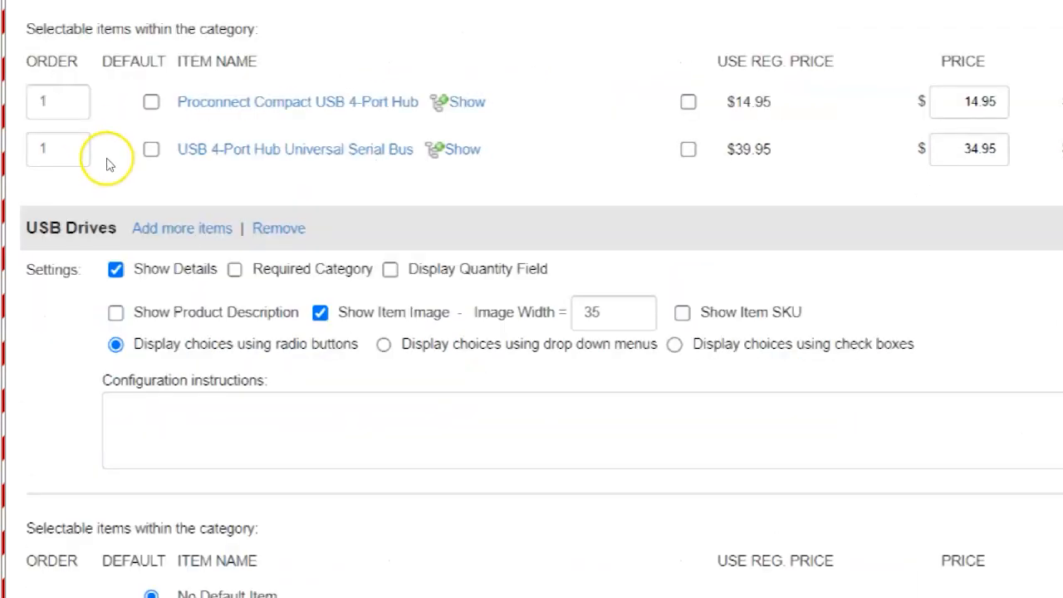
pyautogui.scroll(10, 106, 161)
pyautogui.scroll(8, 106, 166)
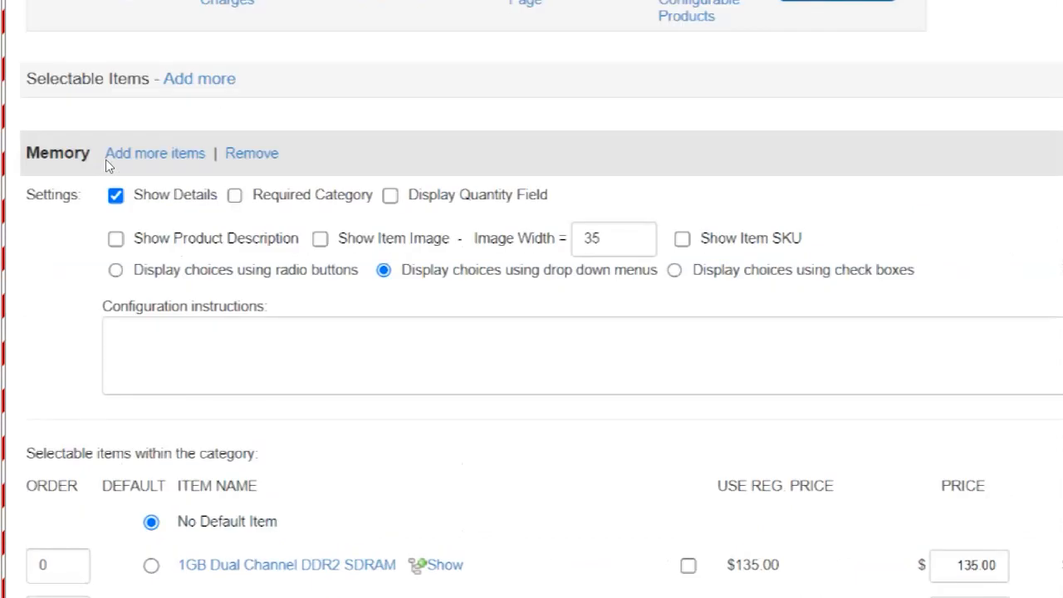
# Step: Add the Intel Memory - 6MB product to the Memory category's selectable items
pyautogui.scroll(-3, 107, 165)
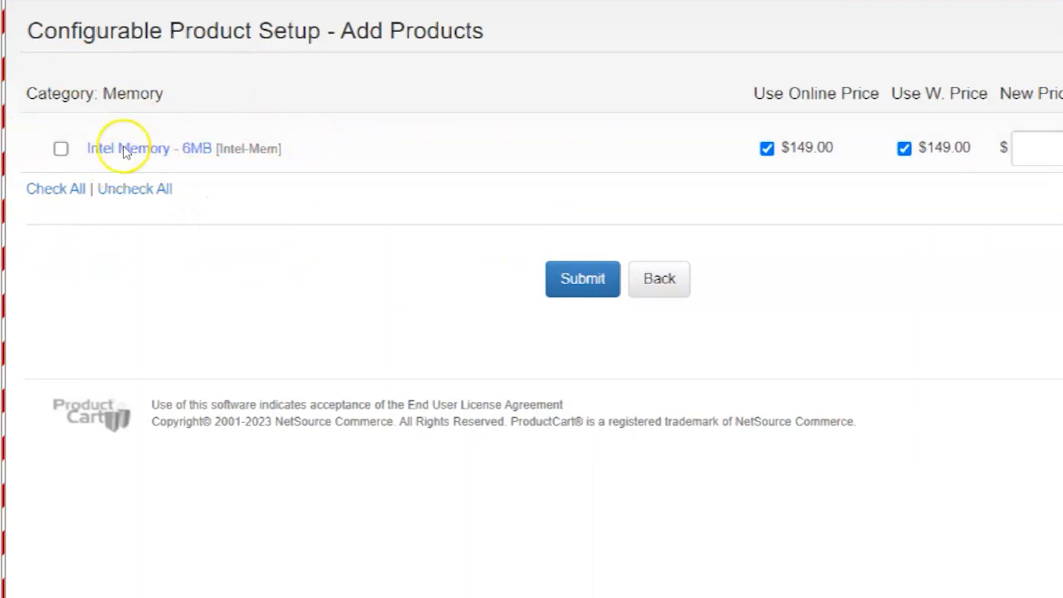
pyautogui.click(37, 165)
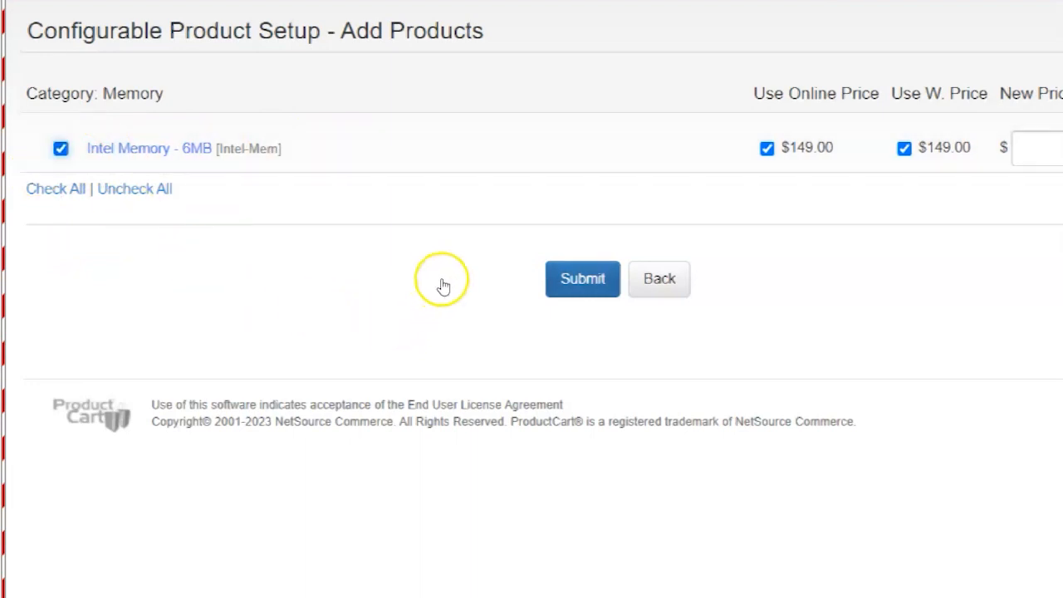
pyautogui.press('Return')
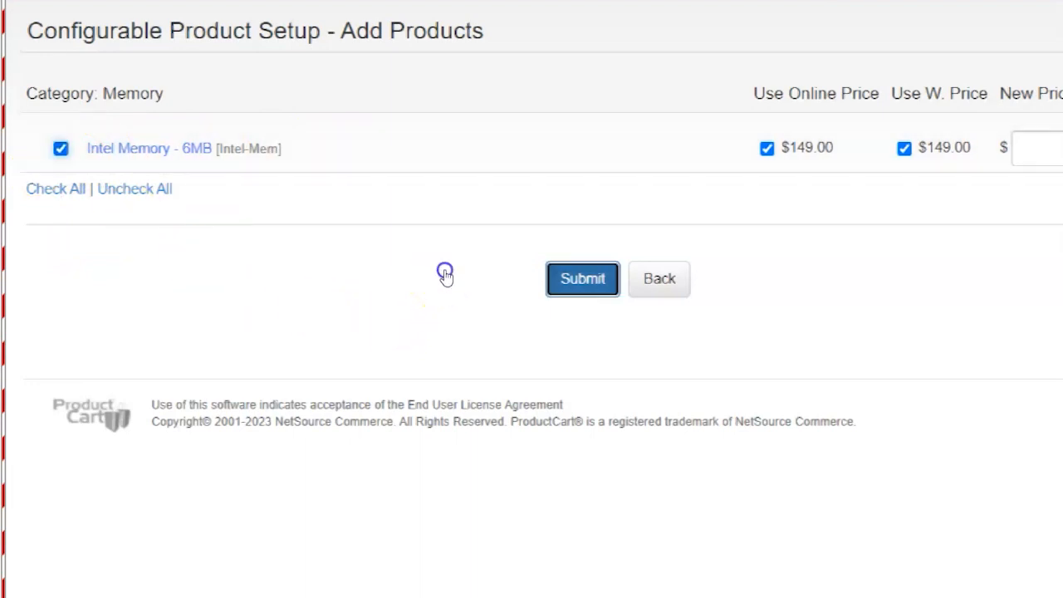
pyautogui.scroll(-8, 303, 238)
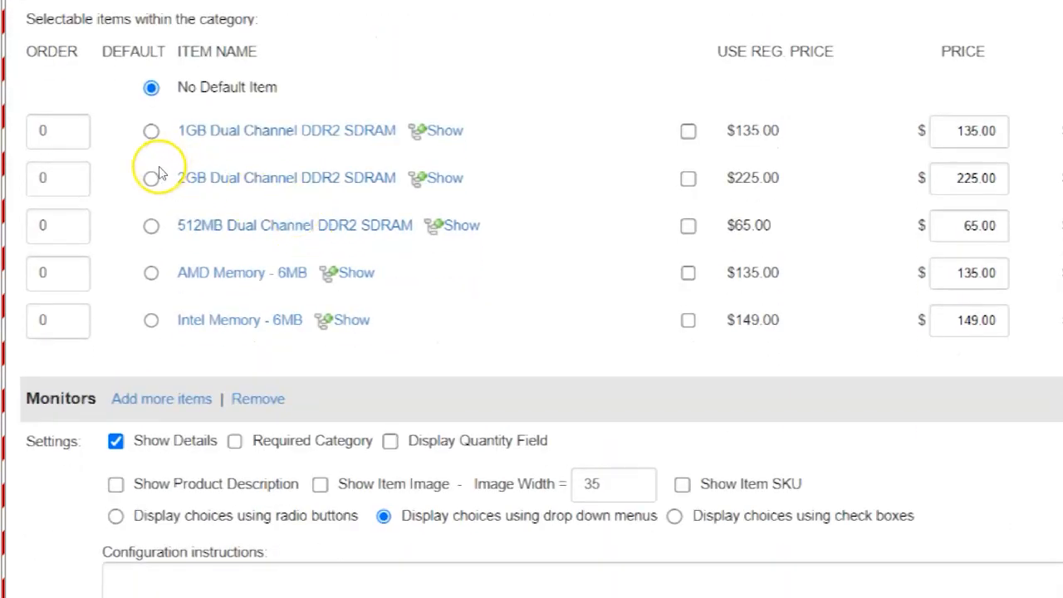
pyautogui.scroll(1, 143, 177)
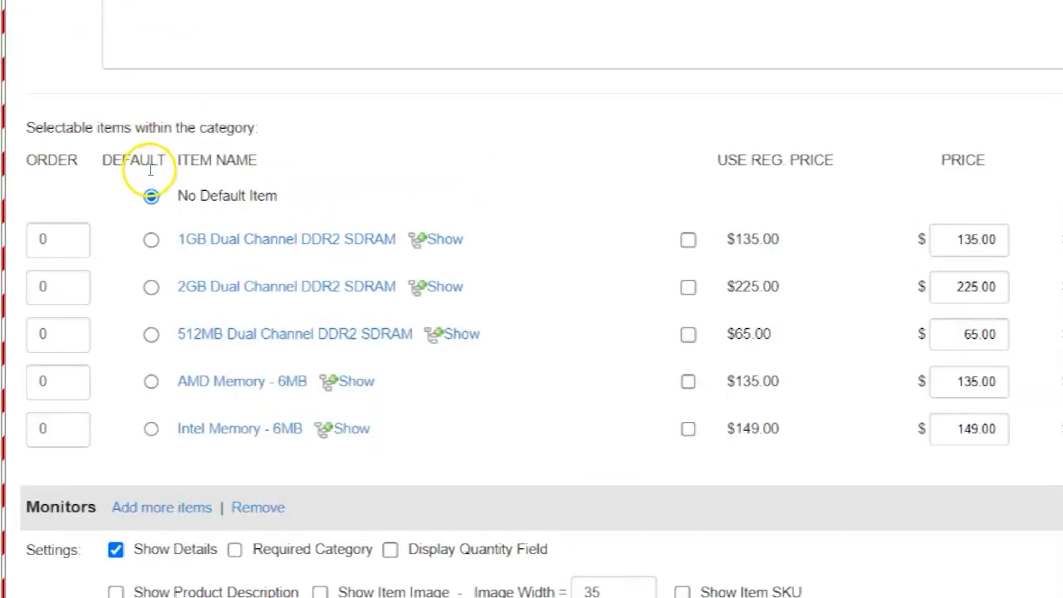
# Step: Add the KDS 17" Monitor and the Samsung 15" Monitor to the Monitors category's selectable items
pyautogui.scroll(3, 148, 174)
pyautogui.scroll(-1, 66, 166)
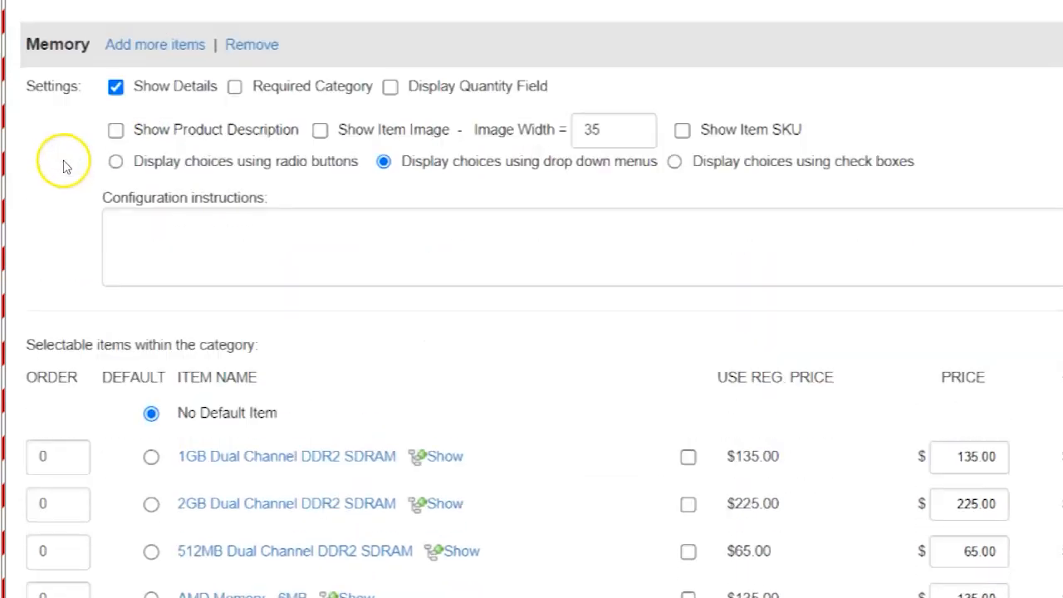
pyautogui.scroll(-4, 52, 126)
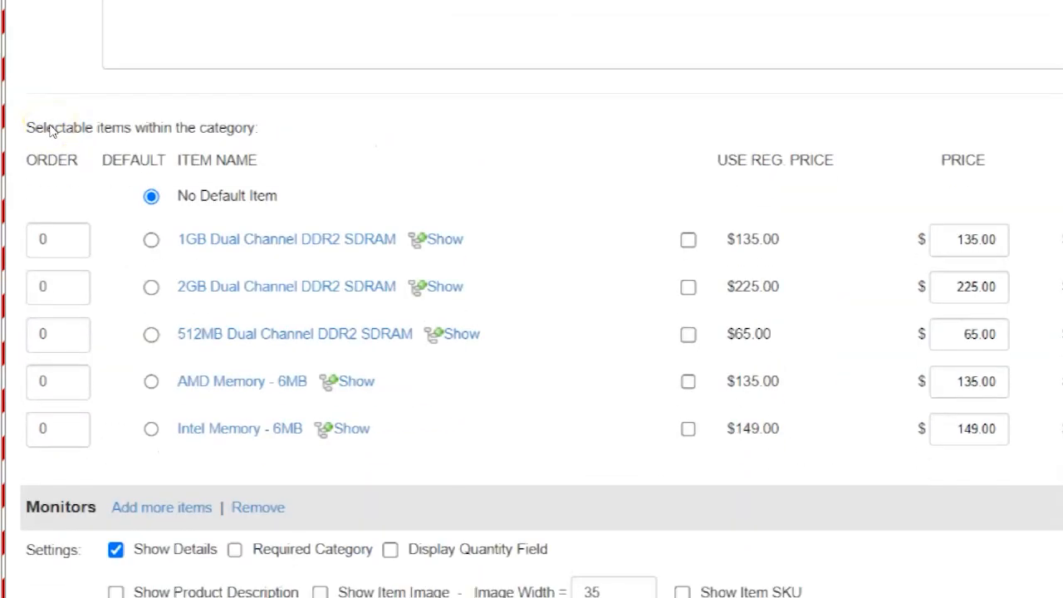
pyautogui.scroll(-2, 50, 129)
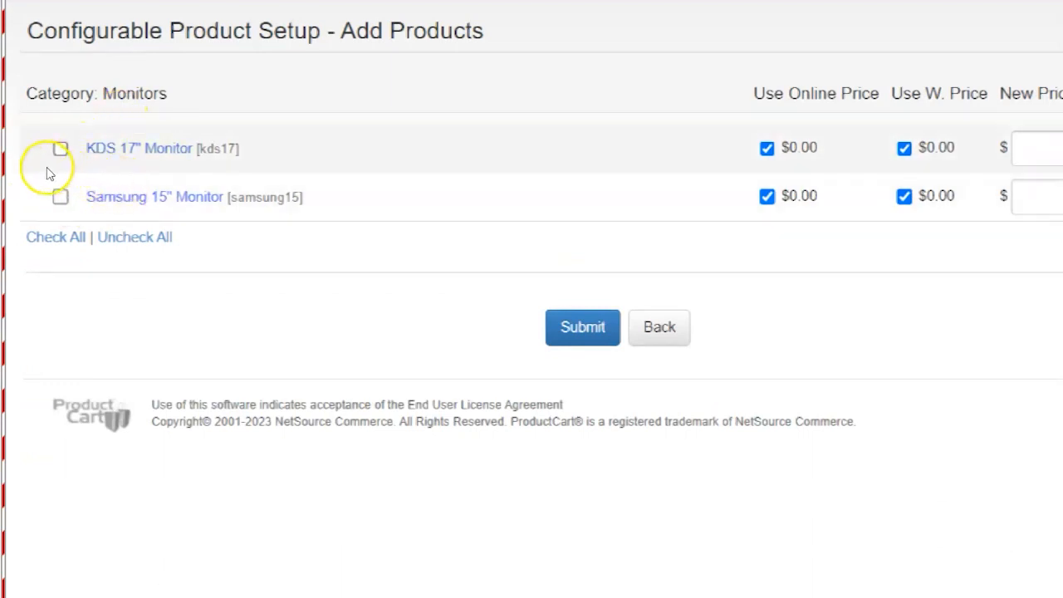
pyautogui.click(60, 150)
pyautogui.click(48, 201)
pyautogui.click(583, 327)
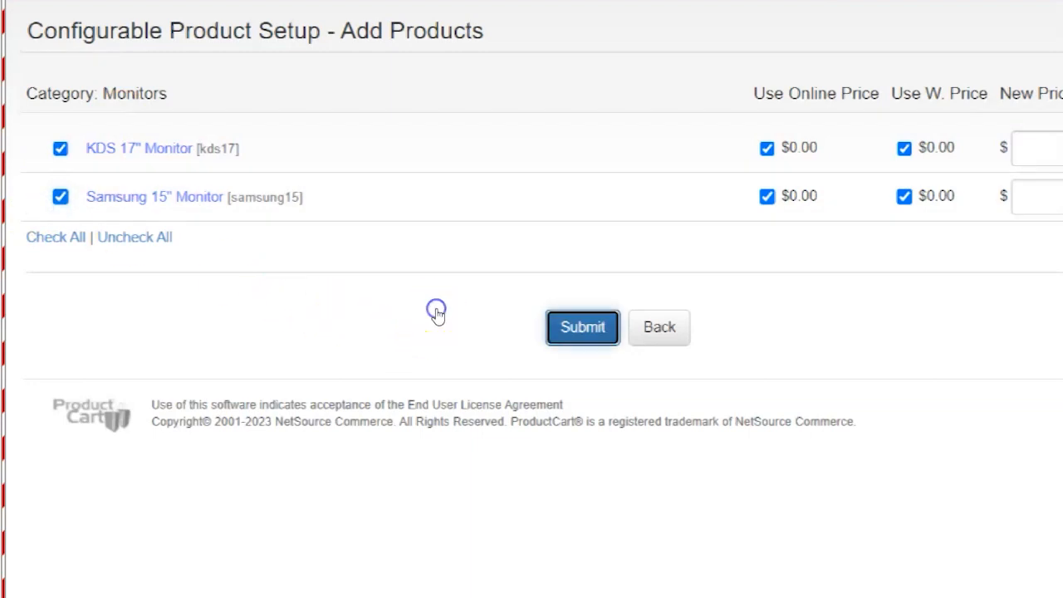
# Step: Review the updated Monitors item list and compare the Accessories, USB Drives and Memory categories
pyautogui.scroll(-8, 220, 254)
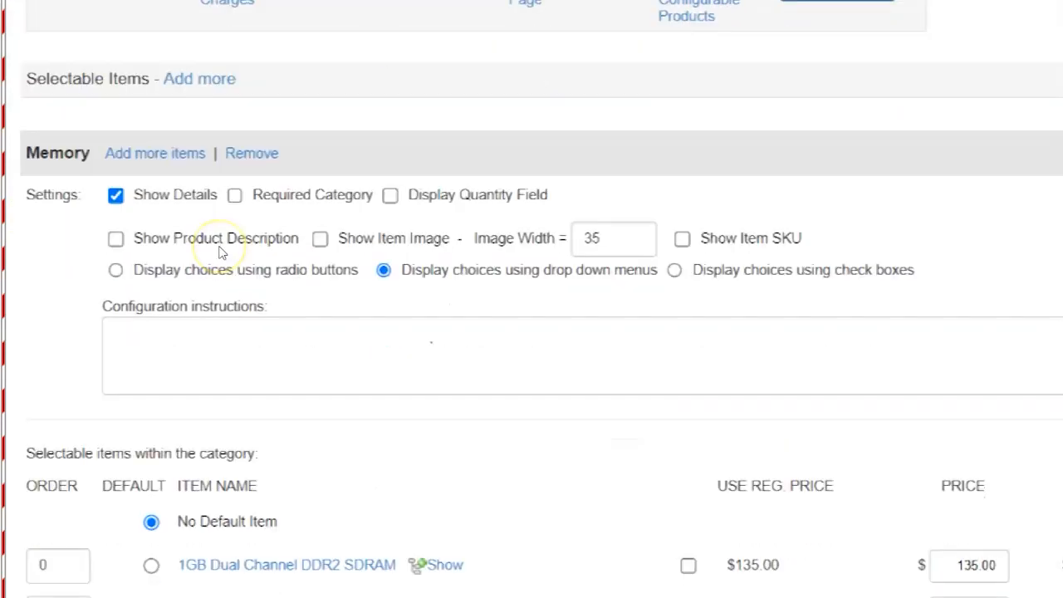
pyautogui.scroll(-3, 220, 253)
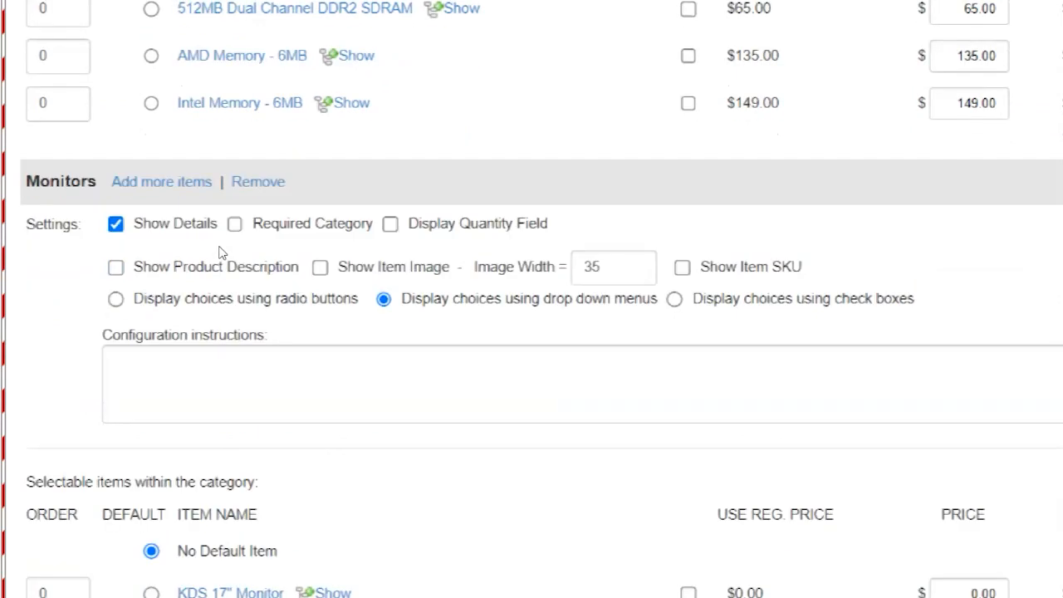
pyautogui.scroll(-4, 220, 253)
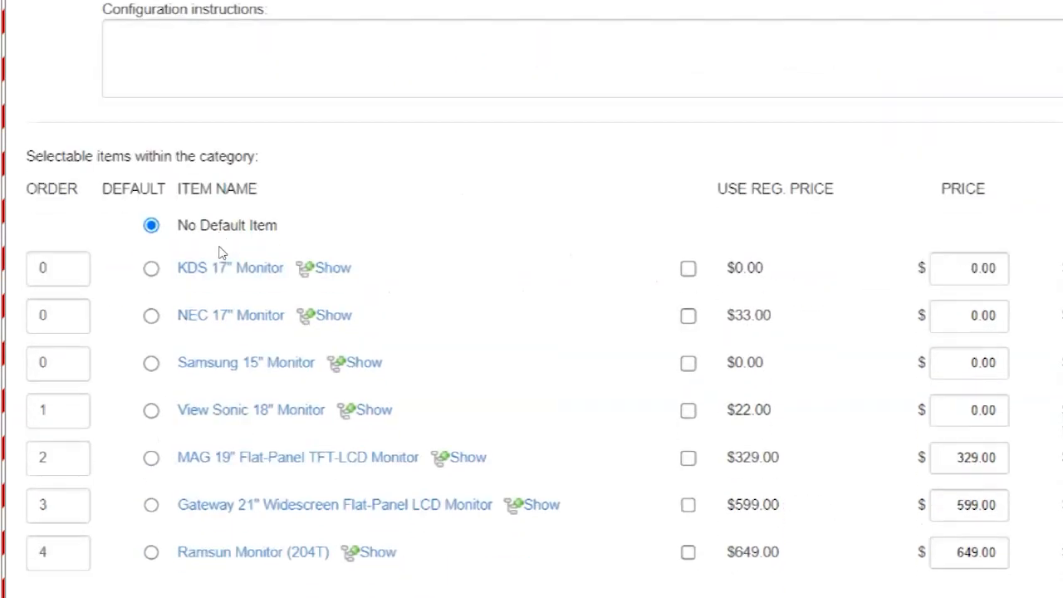
pyautogui.scroll(-1, 220, 254)
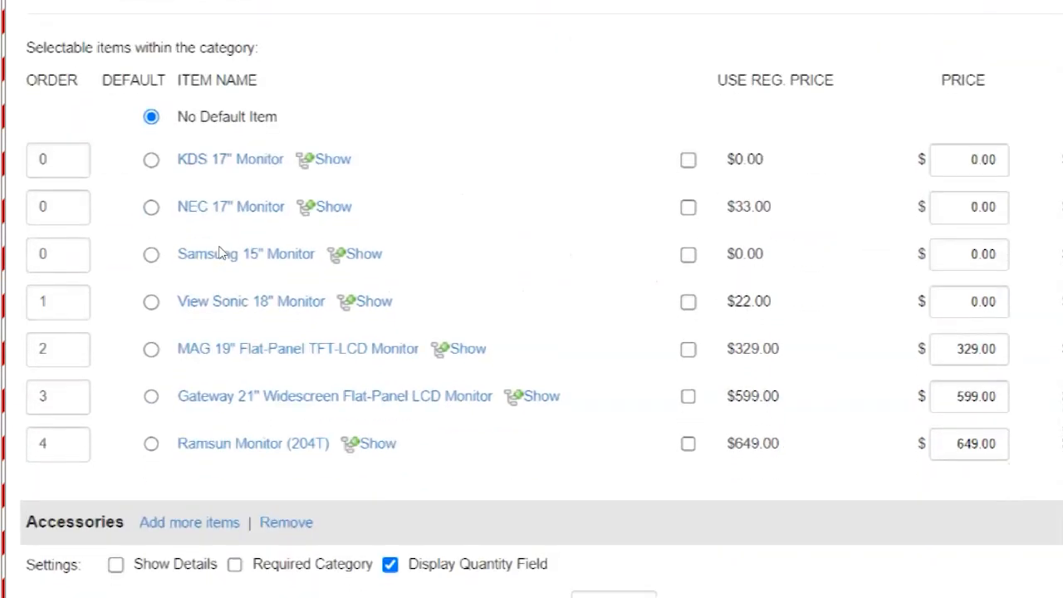
pyautogui.scroll(-6, 75, 239)
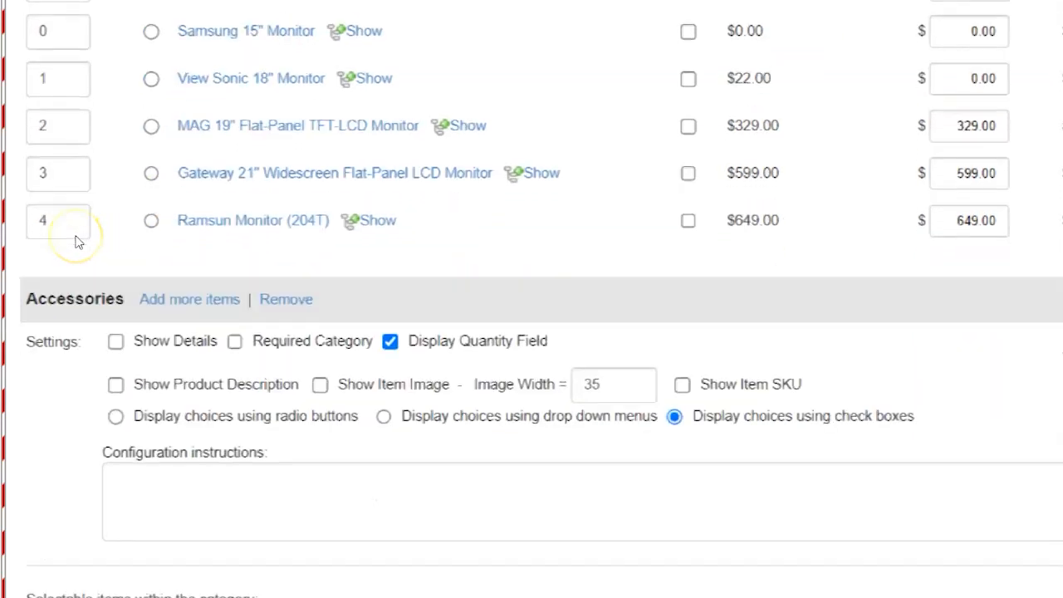
pyautogui.scroll(-5, 76, 239)
pyautogui.scroll(3, 75, 239)
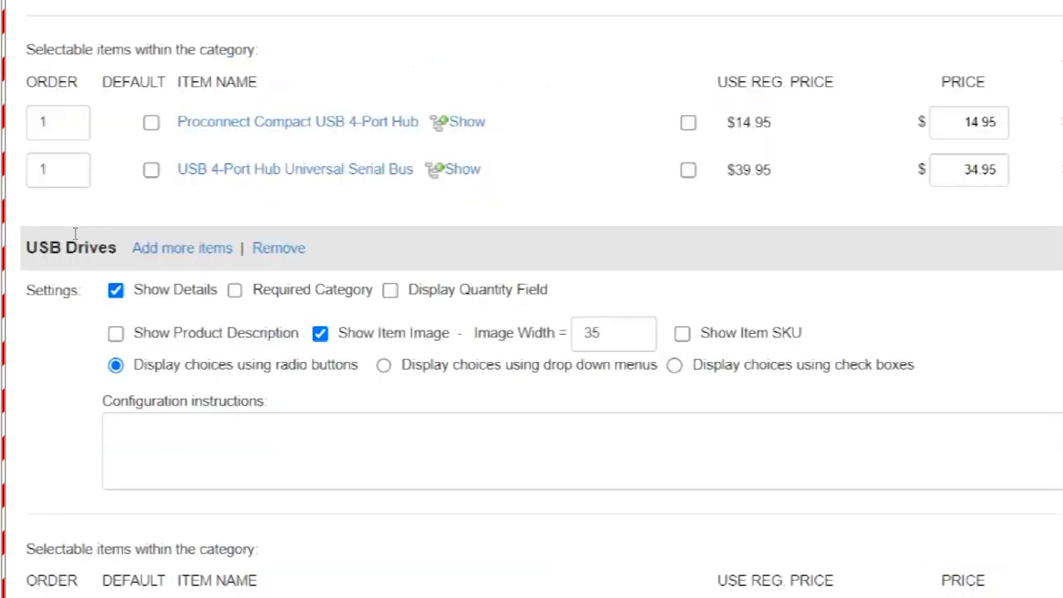
pyautogui.scroll(2, 76, 239)
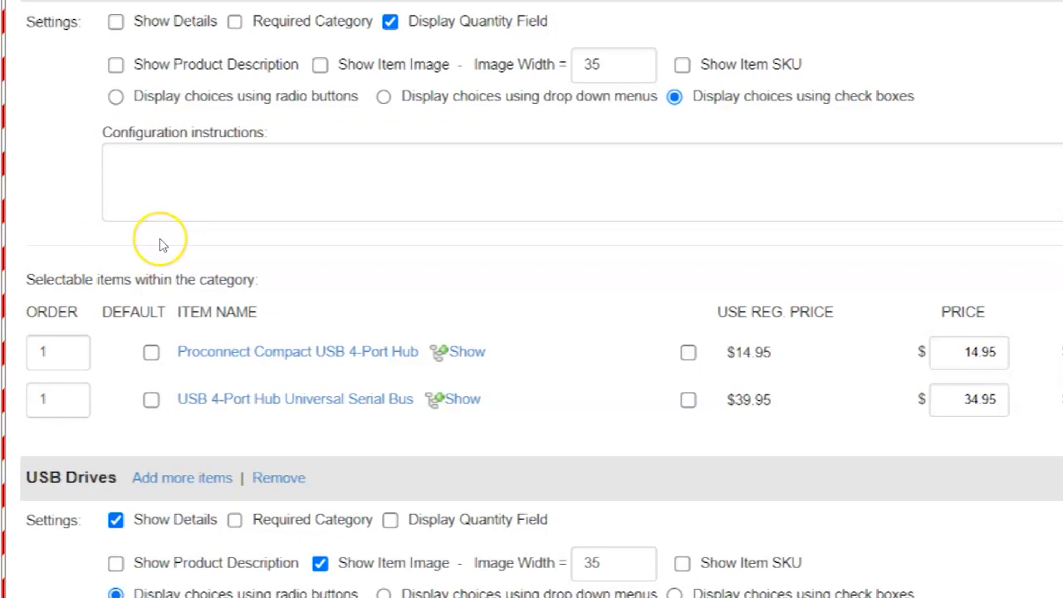
pyautogui.scroll(-2, 162, 245)
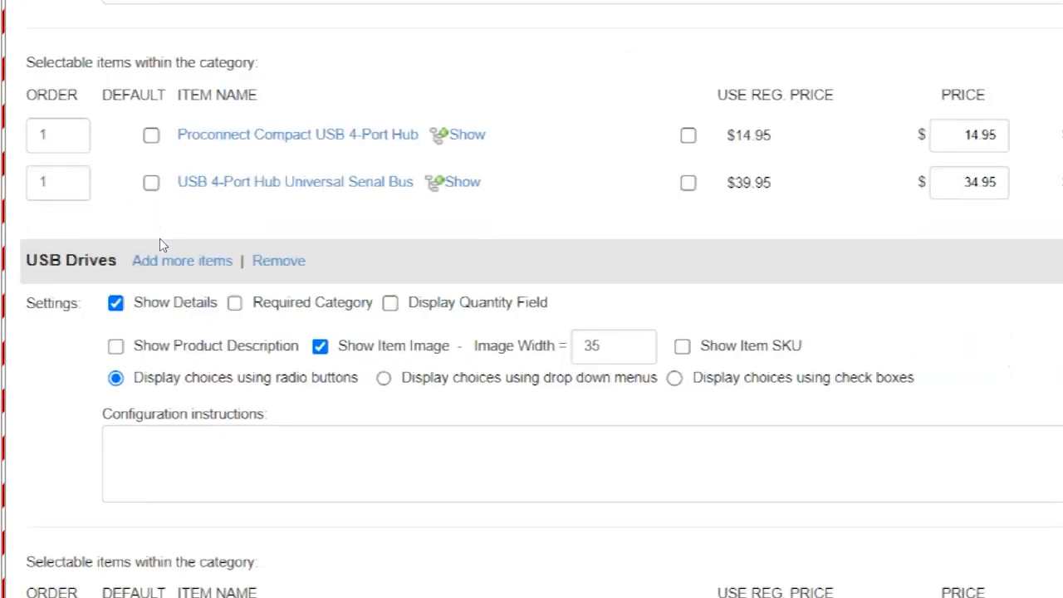
pyautogui.scroll(8, 163, 245)
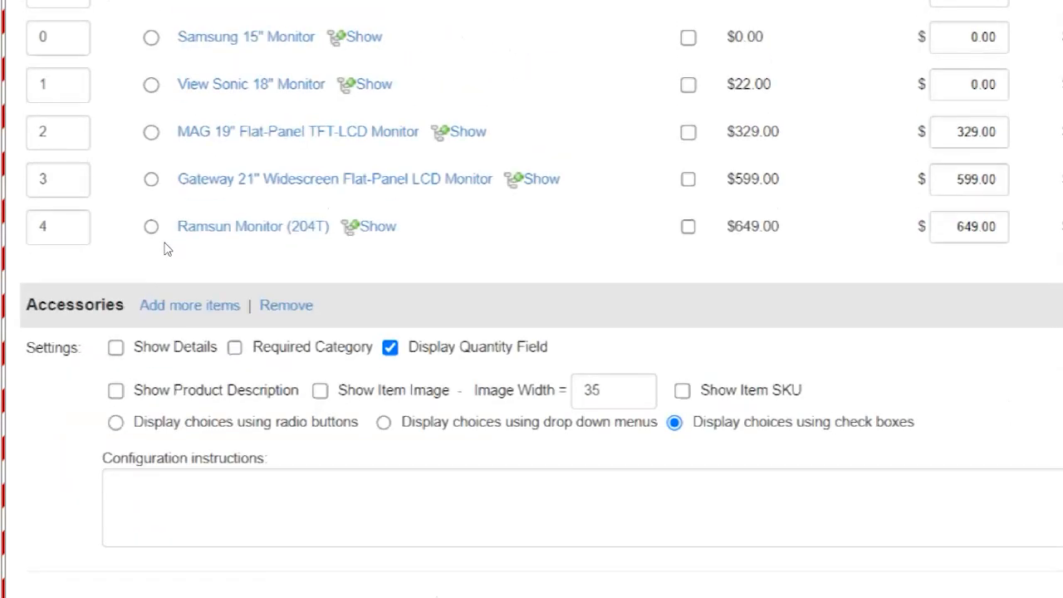
pyautogui.scroll(6, 164, 246)
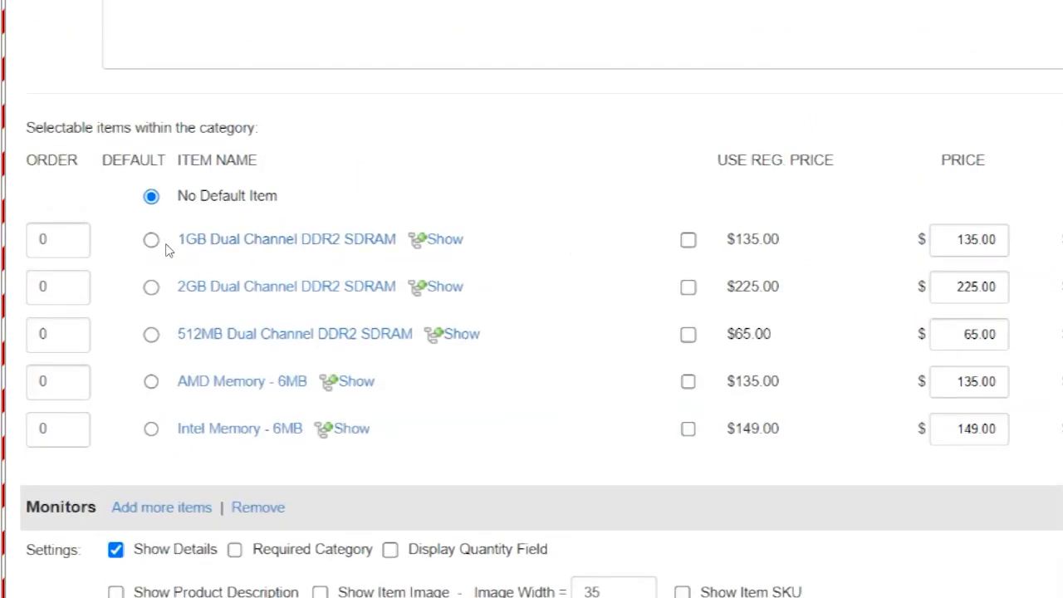
# Step: Review the settings and selectable items of the USB Drives and Printers categories, including the printers' default item options
pyautogui.scroll(-14, 166, 249)
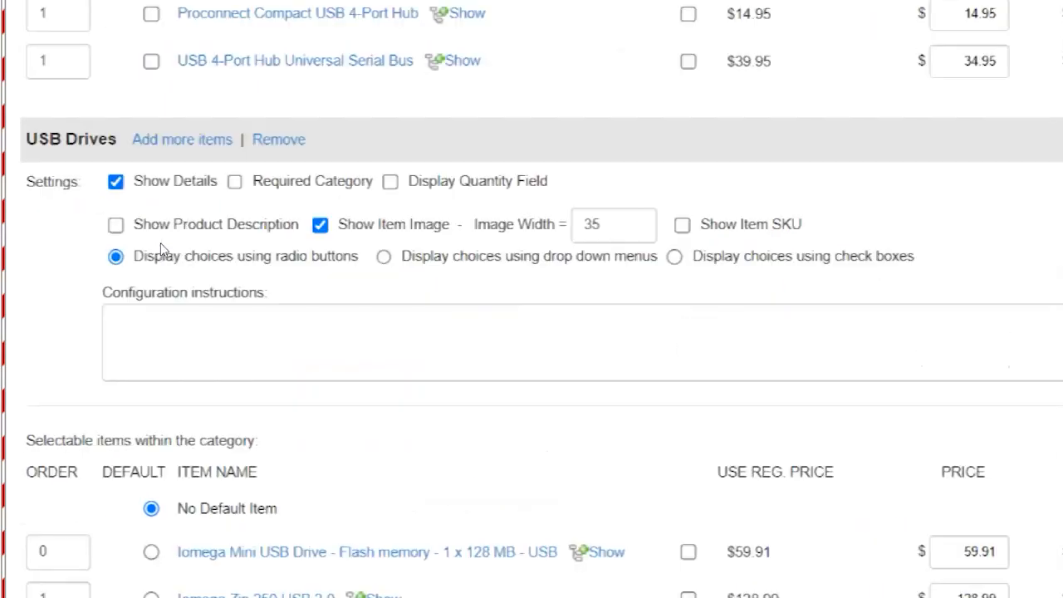
pyautogui.scroll(-3, 160, 242)
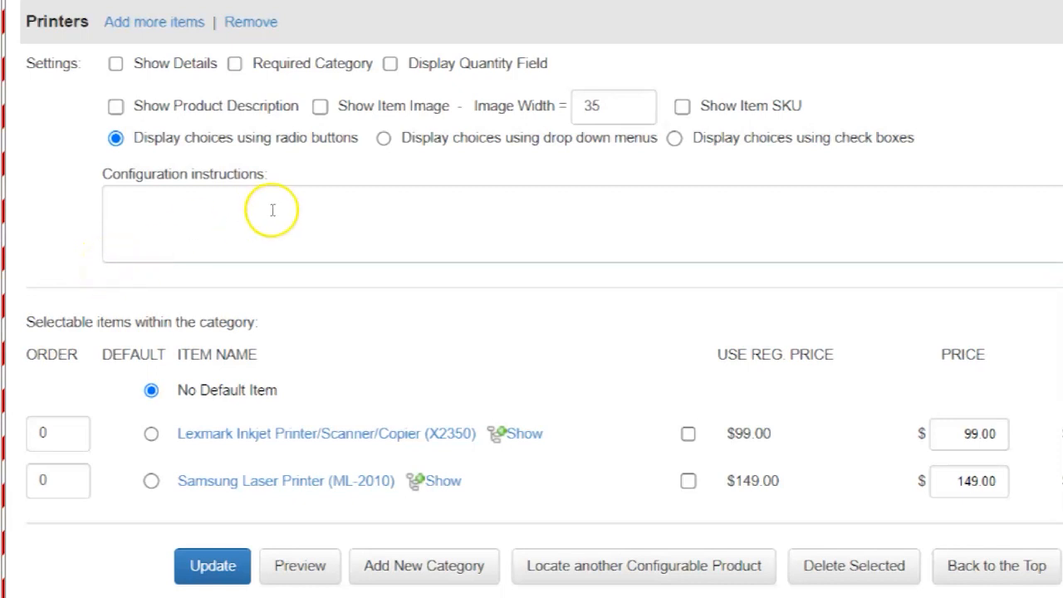
pyautogui.click(152, 482)
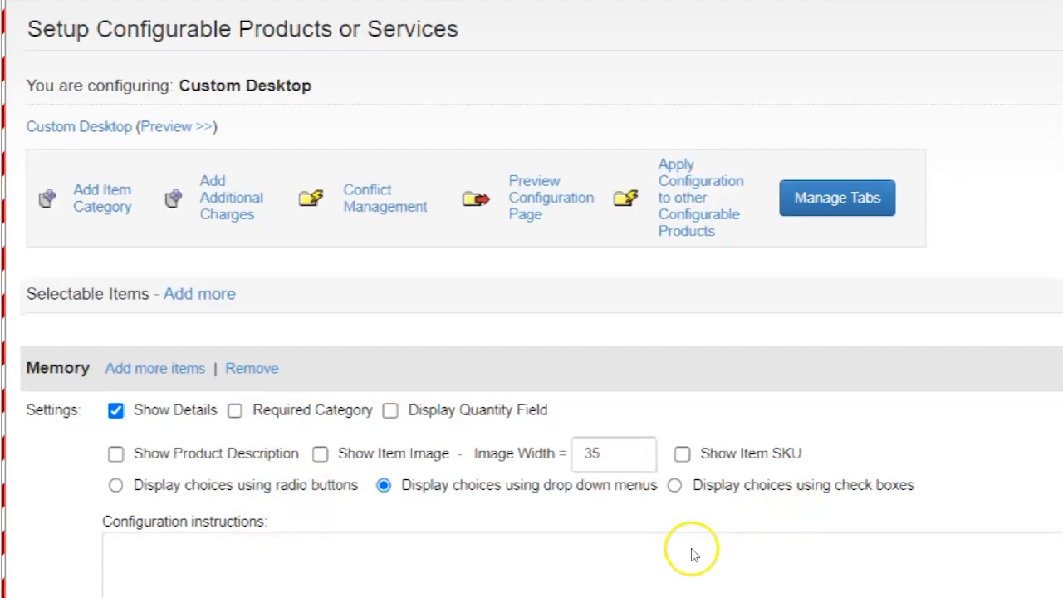
# Step: Delete the AMD Memory - 6MB item from the Memory category and confirm the deletion
pyautogui.scroll(-3, 701, 532)
pyautogui.scroll(-6, 700, 532)
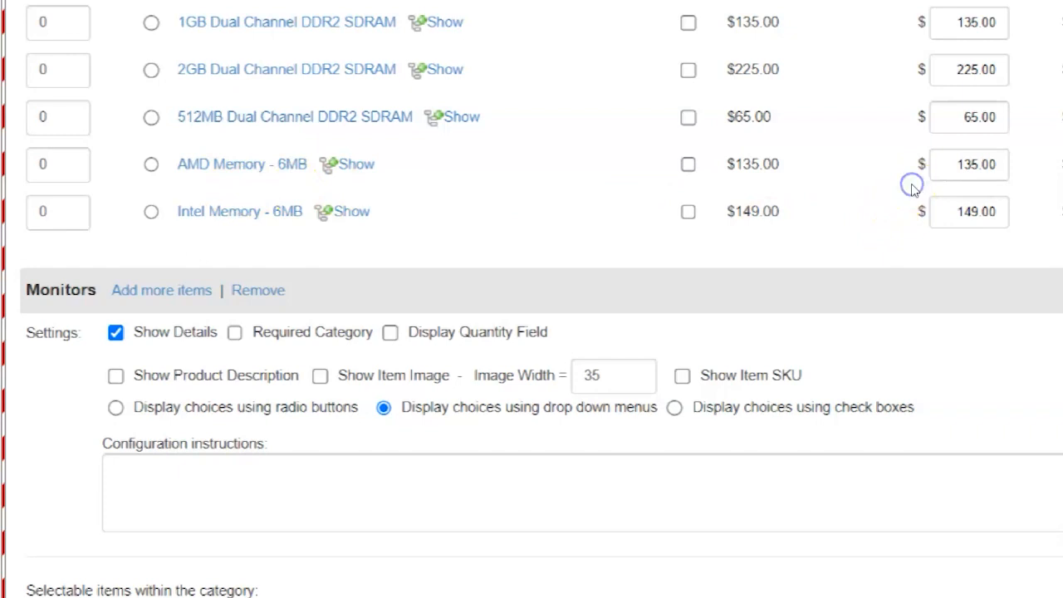
pyautogui.scroll(-18, 296, 177)
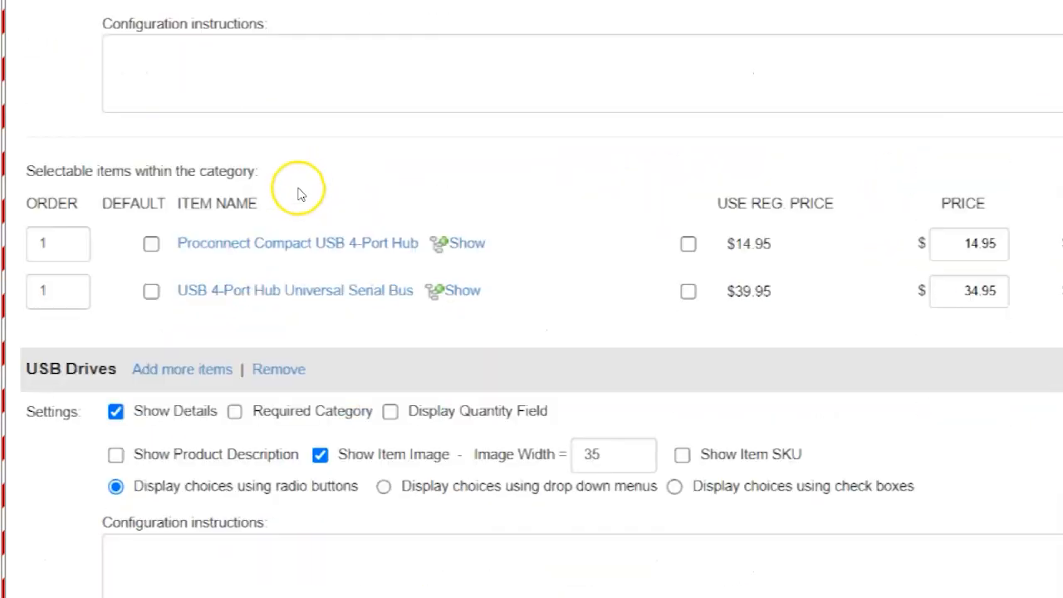
pyautogui.scroll(-4, 308, 185)
pyautogui.scroll(-1, 439, 576)
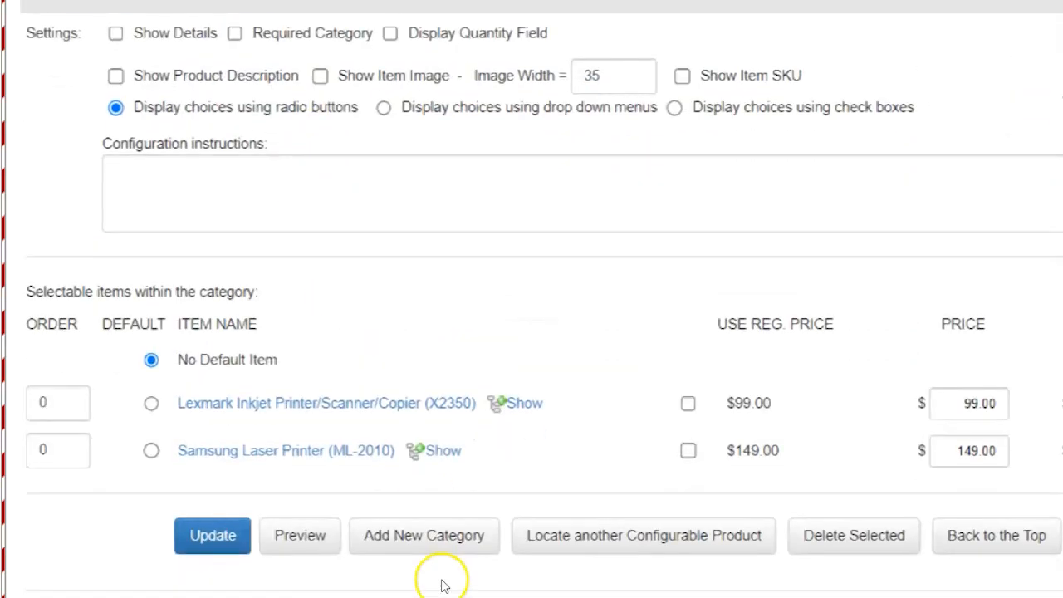
pyautogui.click(659, 492)
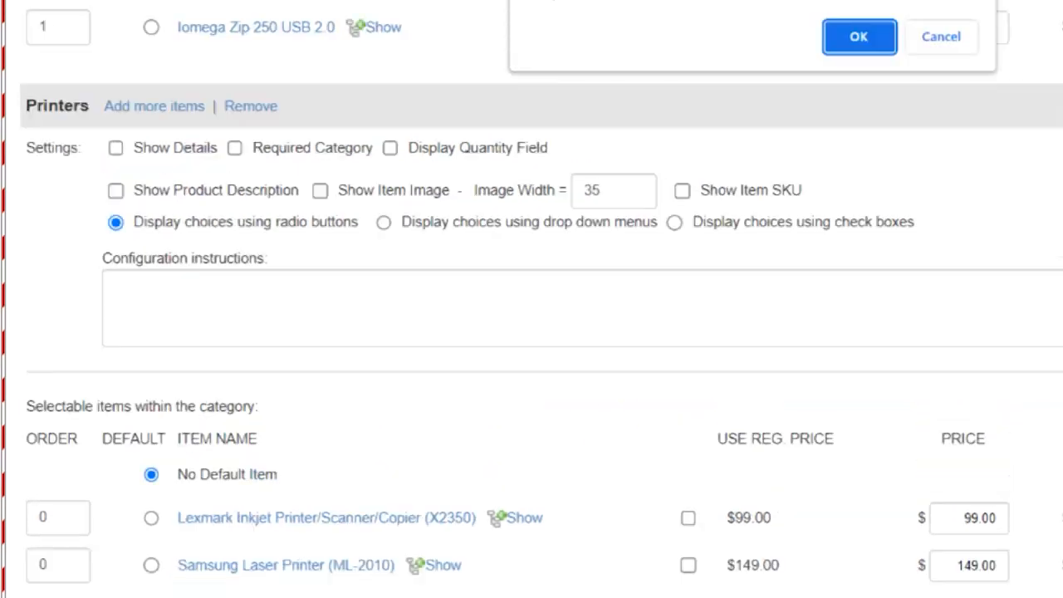
pyautogui.press('Return')
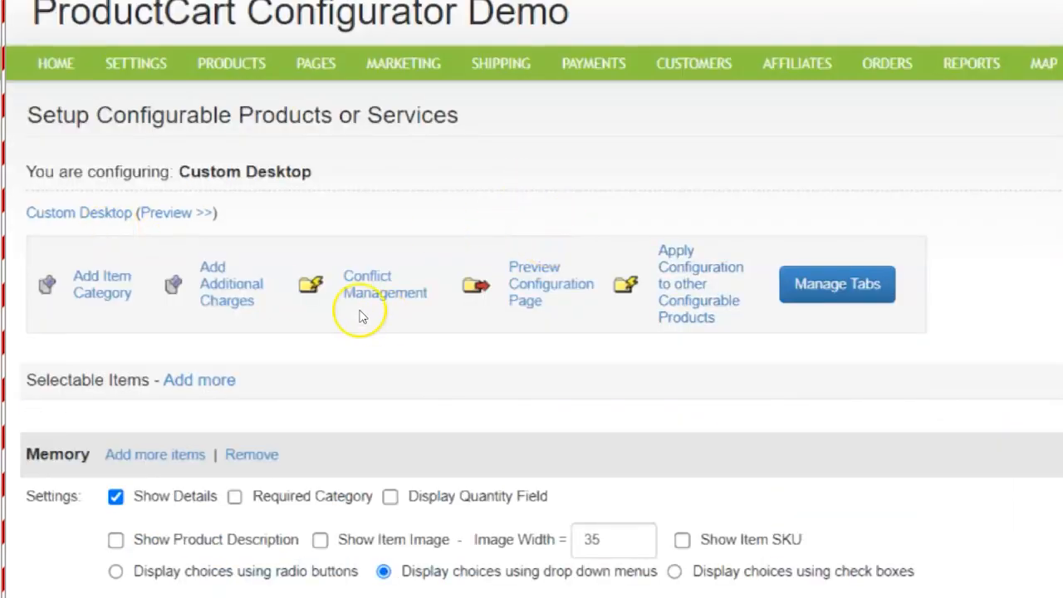
# Step: Check the remaining items in the Memory, Monitors and Printers categories and update the Custom Desktop configuration
pyautogui.scroll(-6, 302, 295)
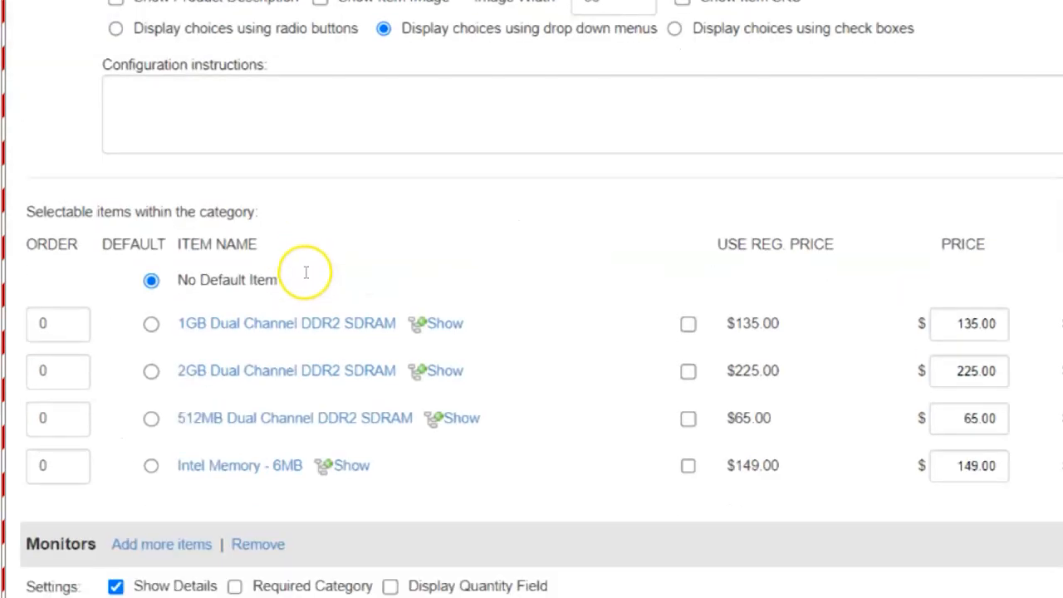
pyautogui.scroll(-15, 422, 296)
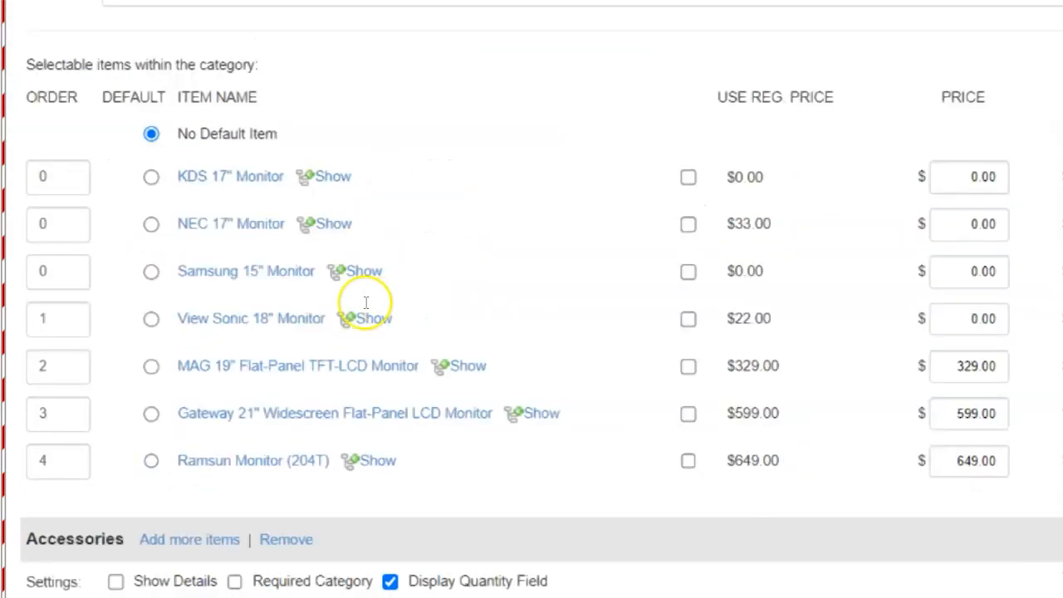
pyautogui.scroll(-3, 321, 301)
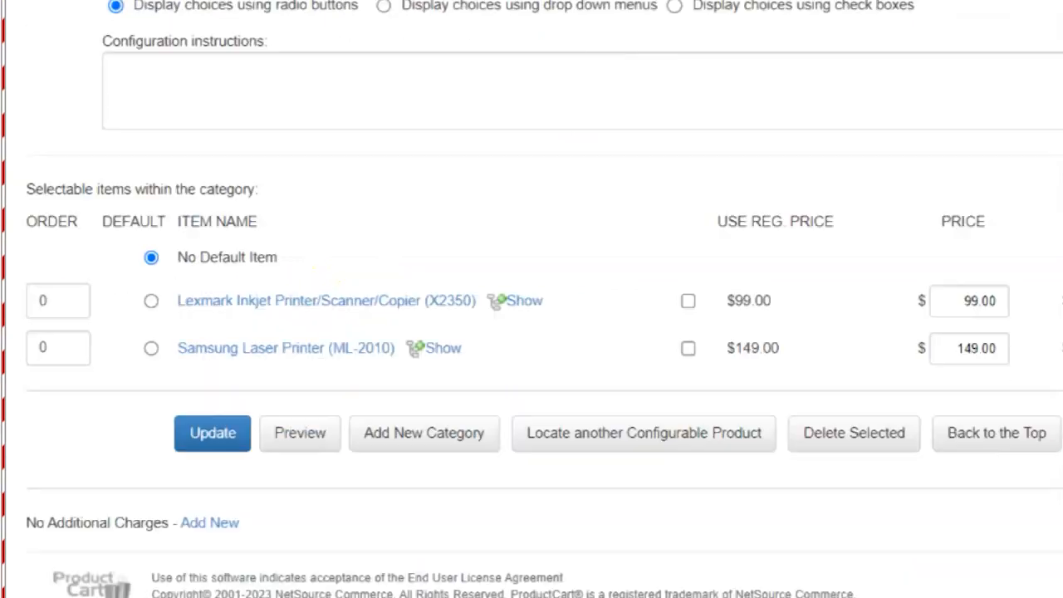
pyautogui.click(213, 433)
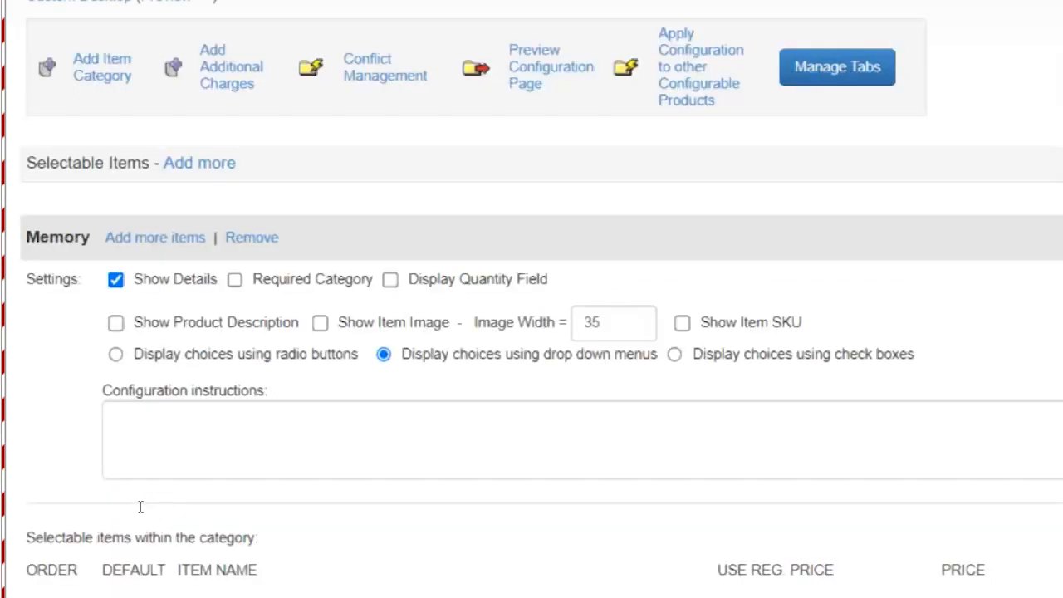
# Step: Add the Motherboards category to Custom Desktop with AMD Motherboard and Intel Motherboard as its selectable items
pyautogui.scroll(3, 137, 505)
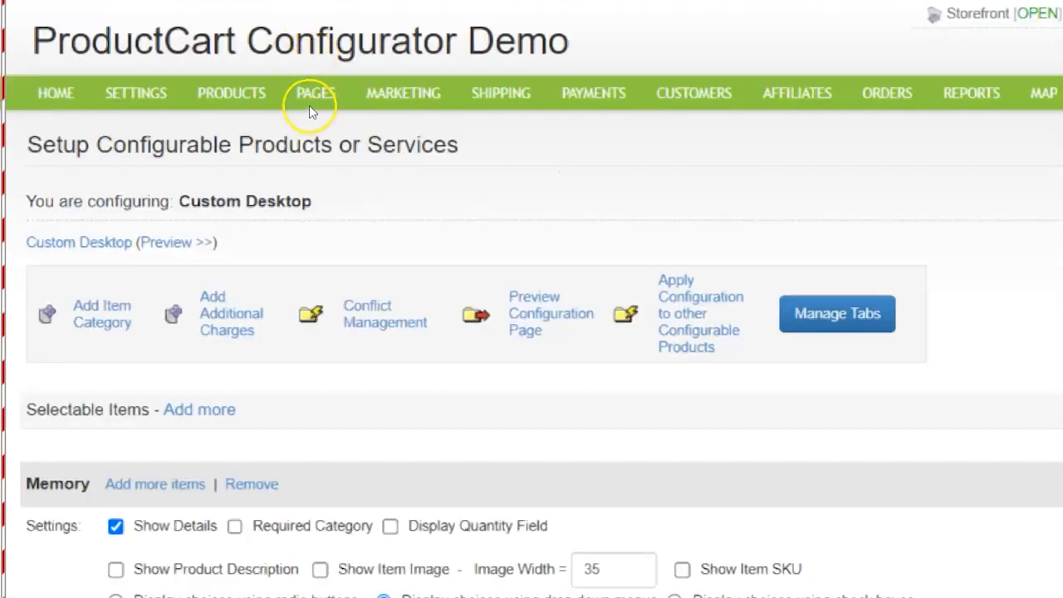
pyautogui.click(431, 98)
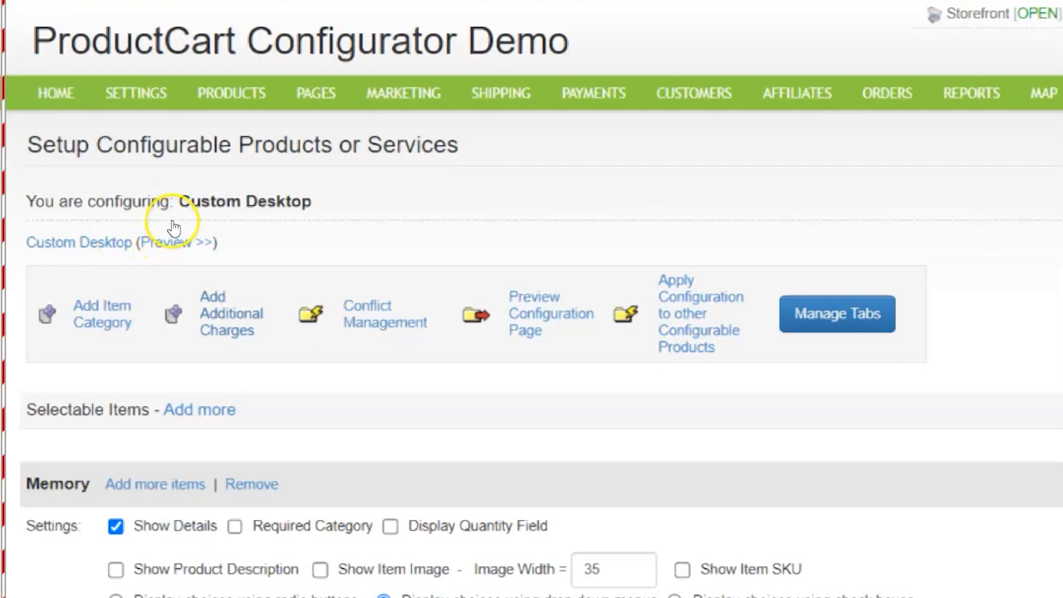
pyautogui.click(75, 214)
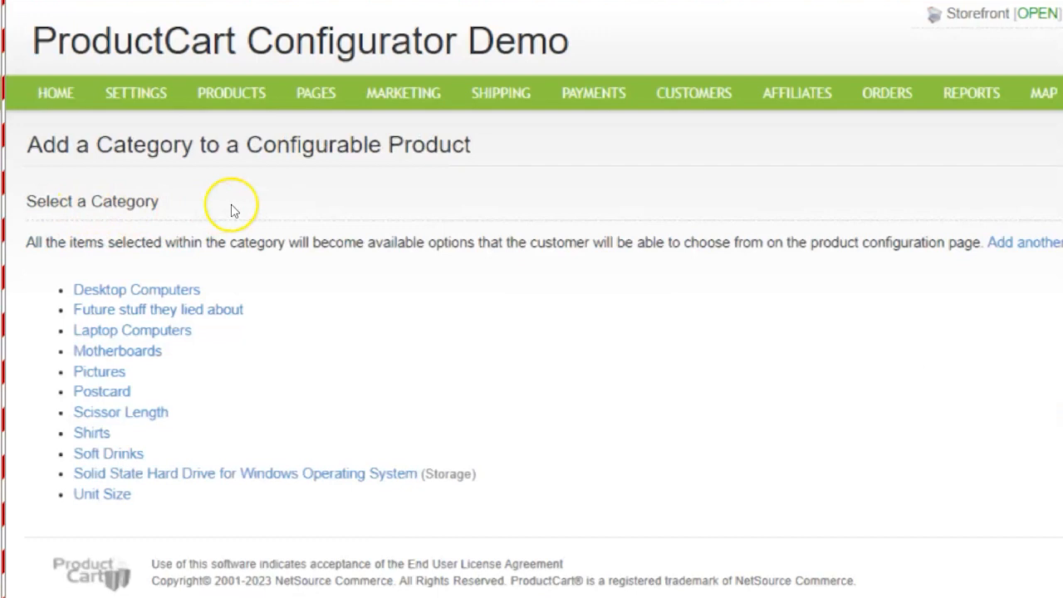
pyautogui.scroll(-1, 233, 209)
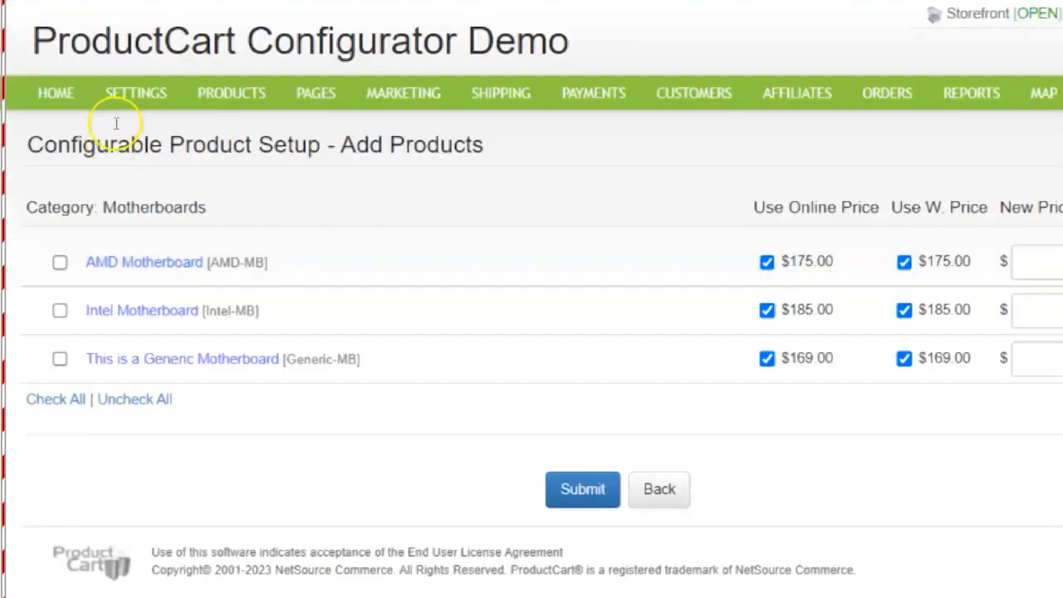
pyautogui.scroll(-3, 116, 121)
pyautogui.scroll(1, 108, 145)
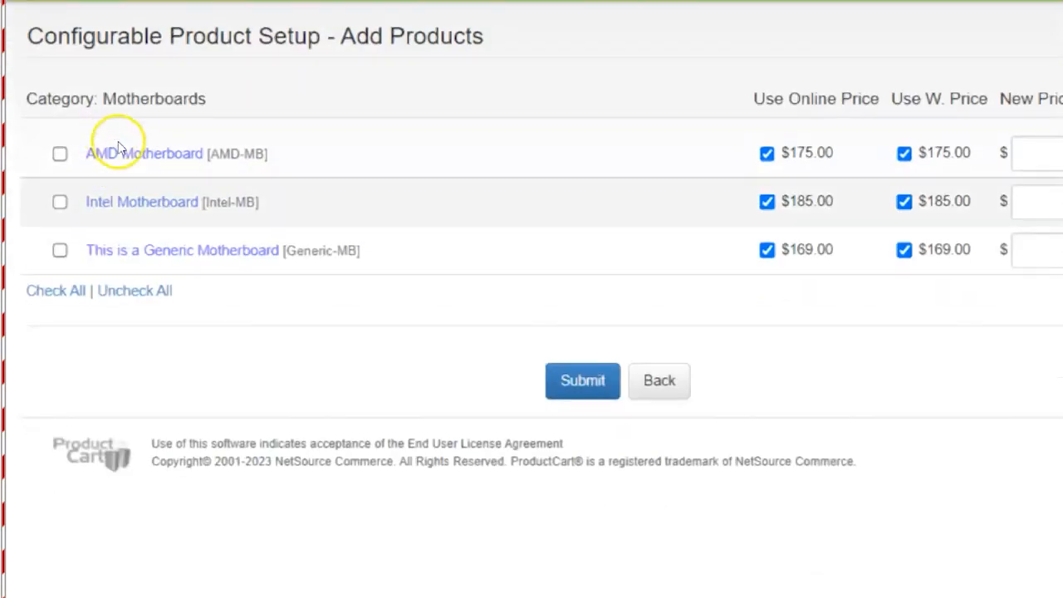
pyautogui.click(60, 154)
pyautogui.click(60, 202)
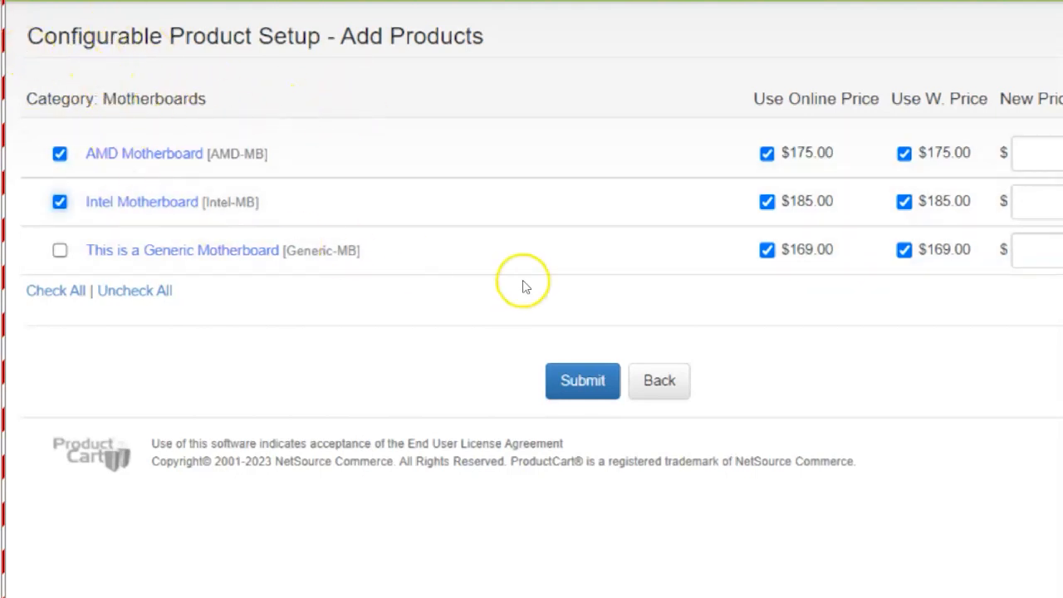
pyautogui.click(582, 381)
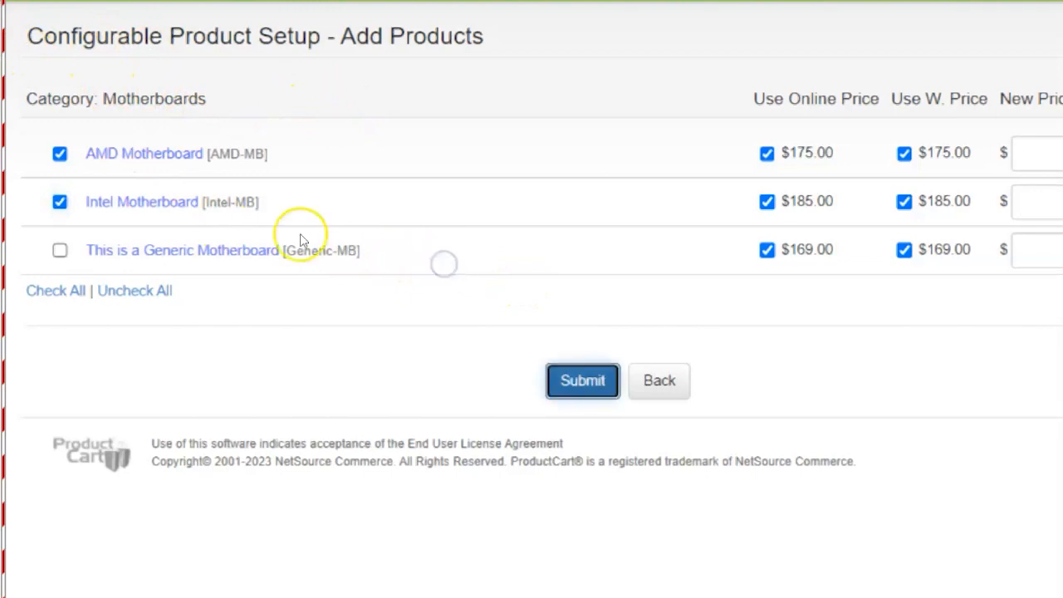
# Step: Examine the new Motherboards category and compare the order numbers assigned to all item categories
pyautogui.scroll(-6, 274, 222)
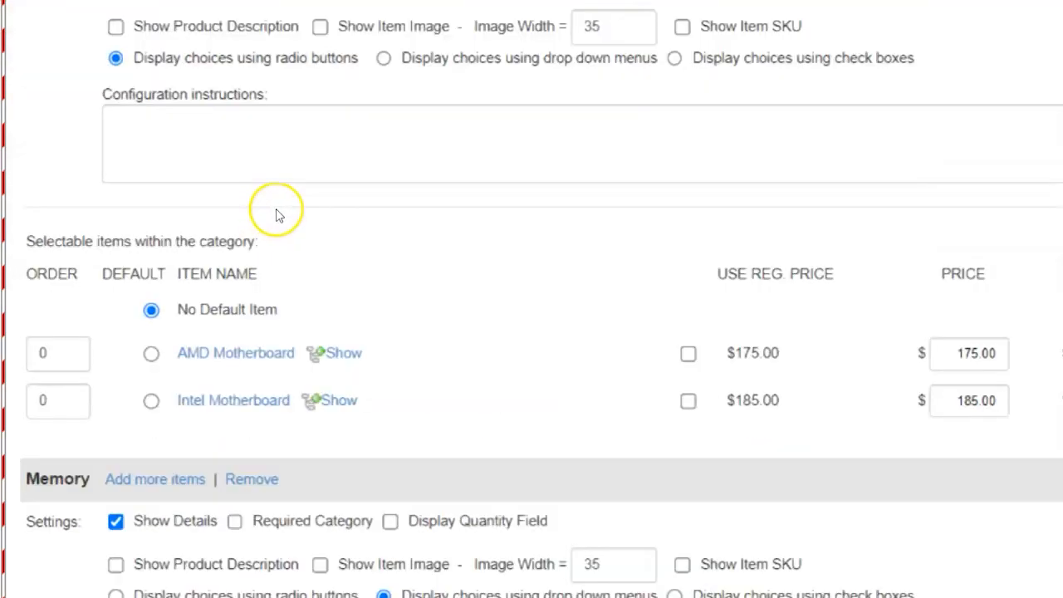
pyautogui.scroll(6, 279, 214)
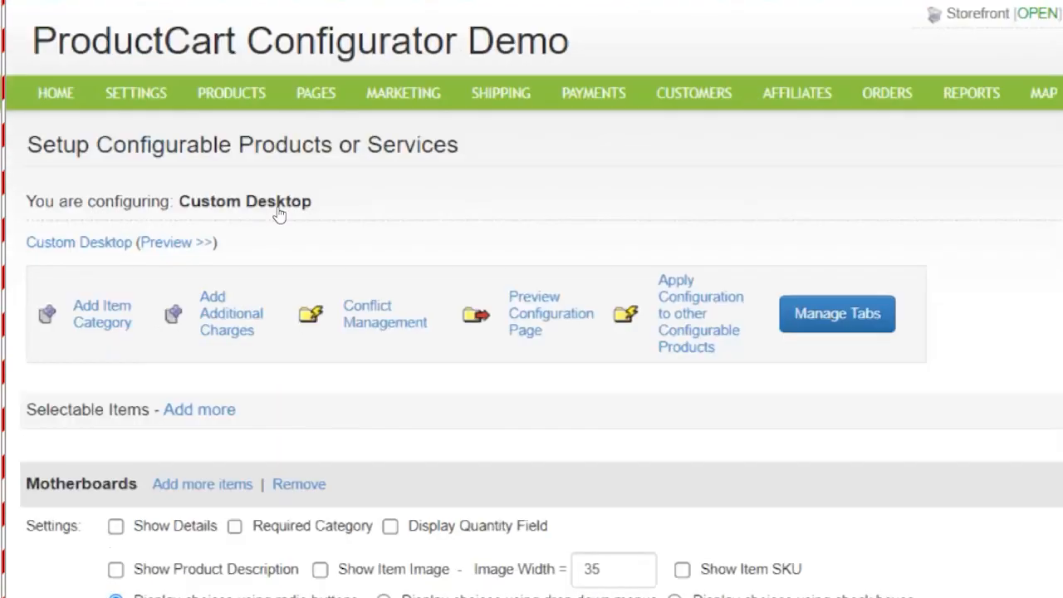
pyautogui.scroll(-4, 280, 213)
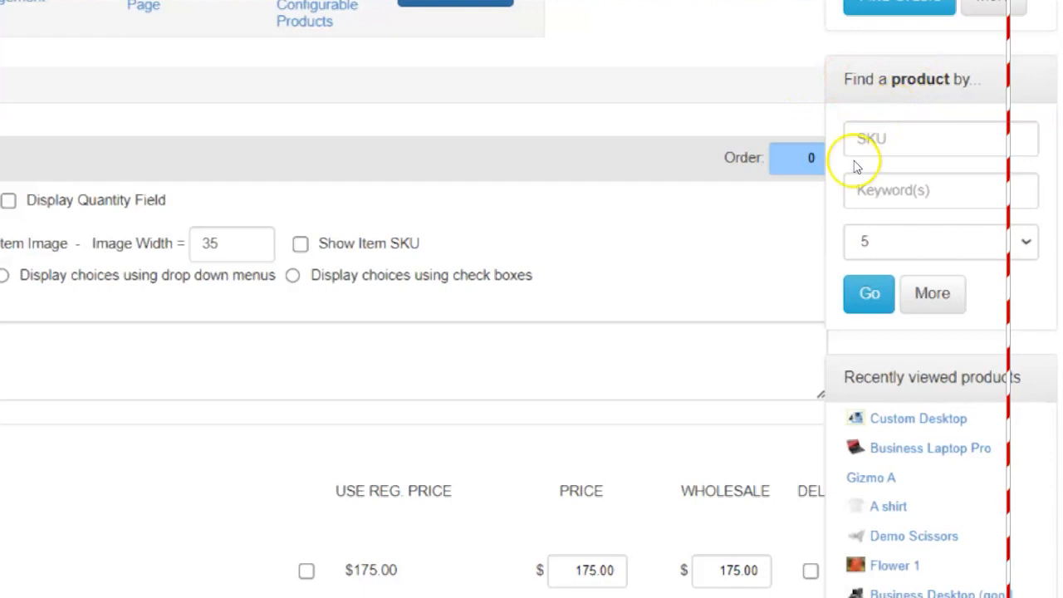
pyautogui.scroll(-5, 853, 170)
pyautogui.scroll(-15, 852, 178)
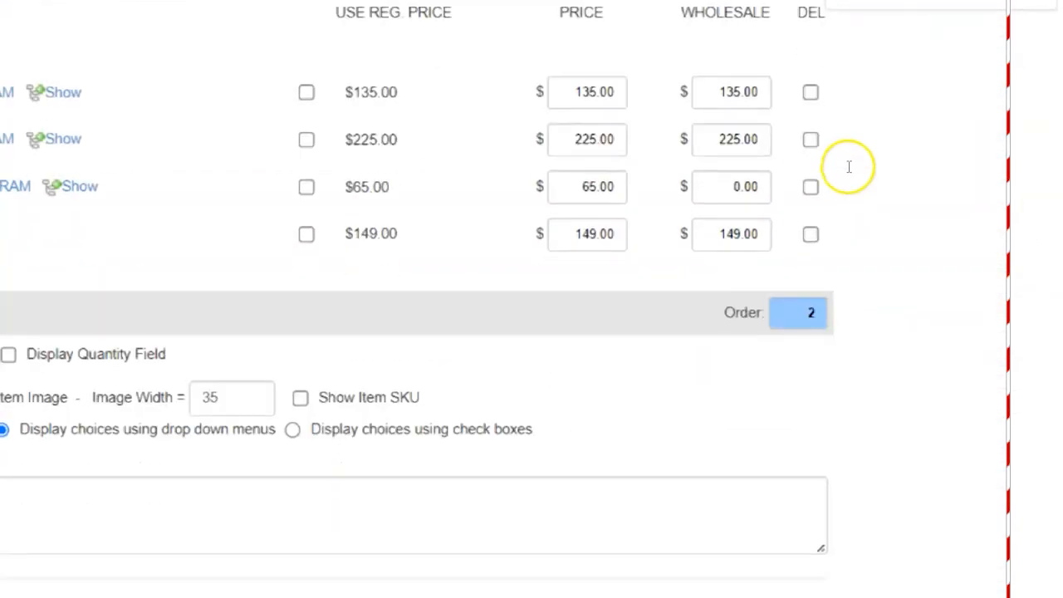
pyautogui.scroll(-6, 852, 170)
pyautogui.scroll(-4, 851, 167)
pyautogui.scroll(2, 851, 165)
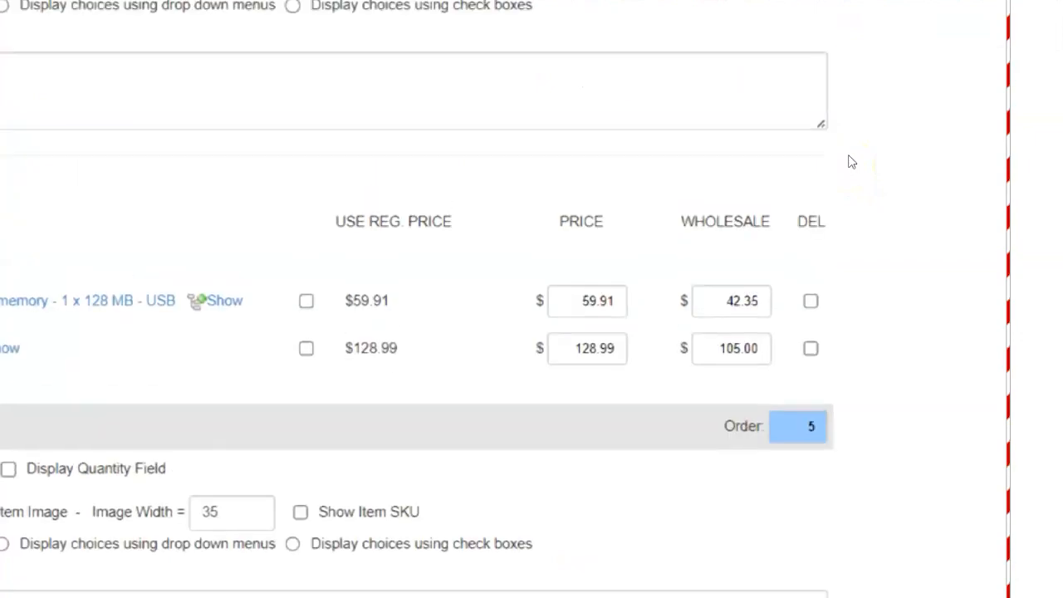
pyautogui.scroll(-4, 852, 162)
pyautogui.scroll(5, 851, 162)
pyautogui.scroll(8, 854, 157)
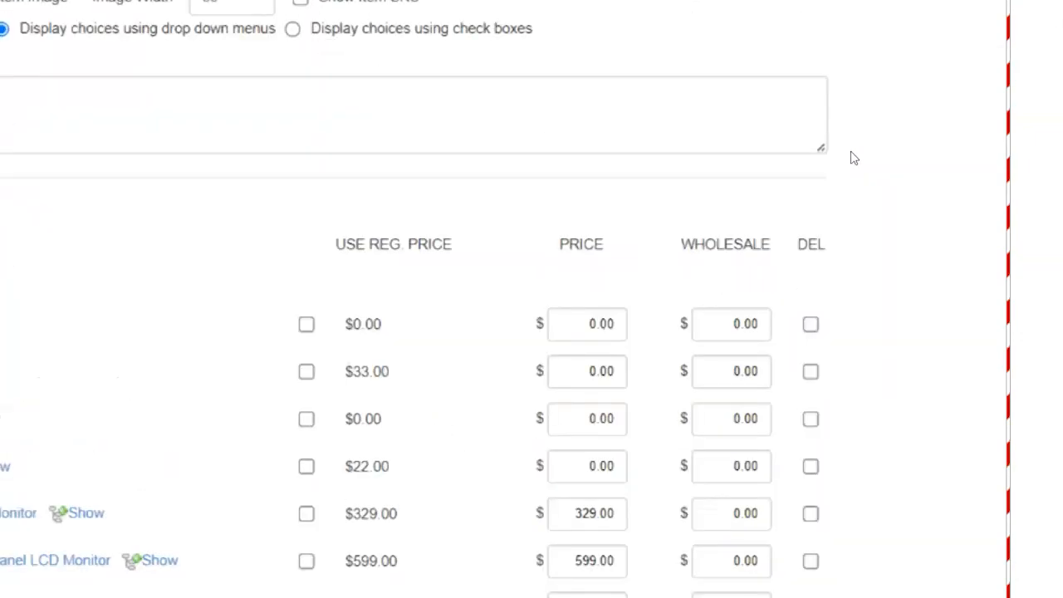
pyautogui.scroll(5, 855, 158)
pyautogui.scroll(5, 853, 157)
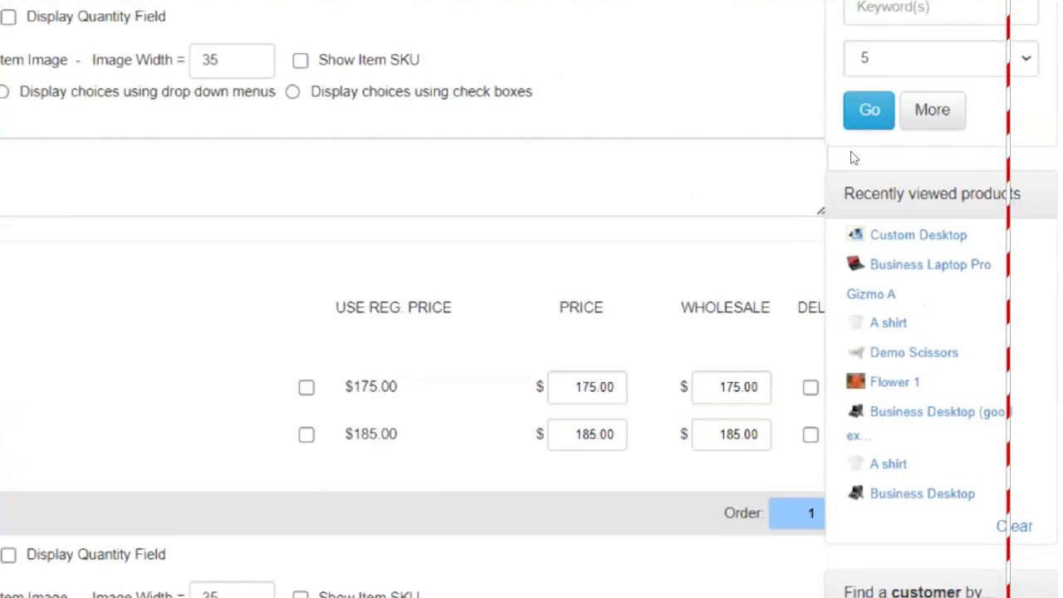
# Step: Set the Motherboards category's order to 6 and update the Custom Desktop configuration
pyautogui.scroll(5, 851, 158)
pyautogui.scroll(-4, 850, 157)
pyautogui.scroll(2, 855, 159)
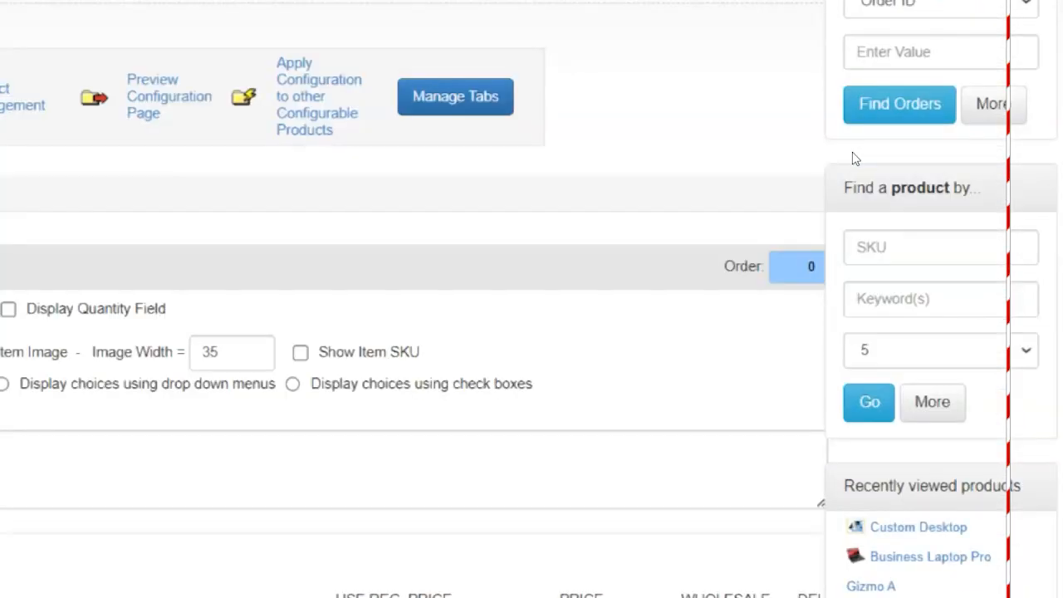
pyautogui.click(929, 172)
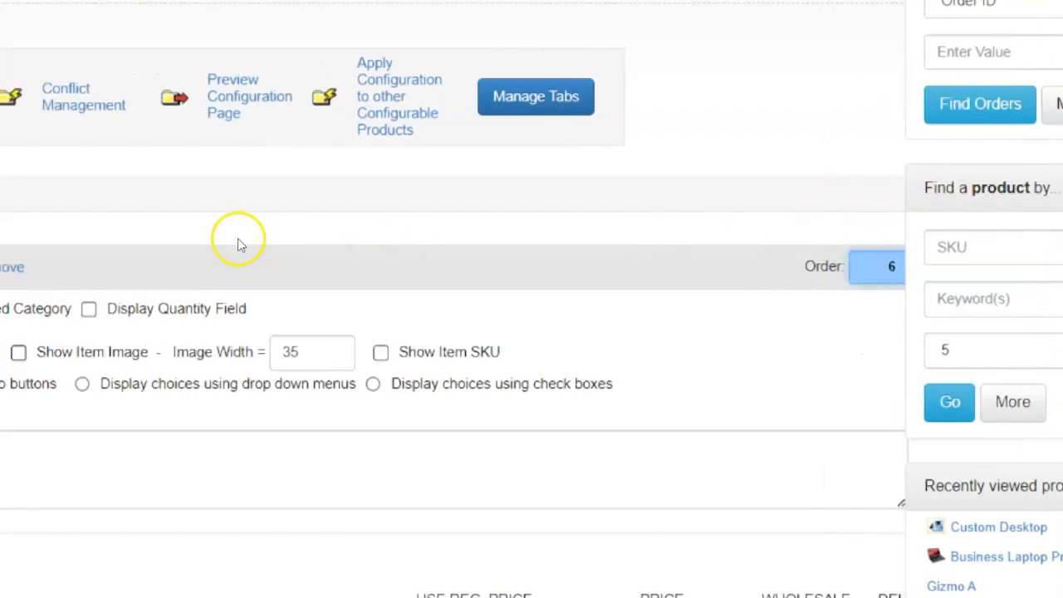
pyautogui.scroll(-15, 239, 246)
pyautogui.scroll(-3, 36, 269)
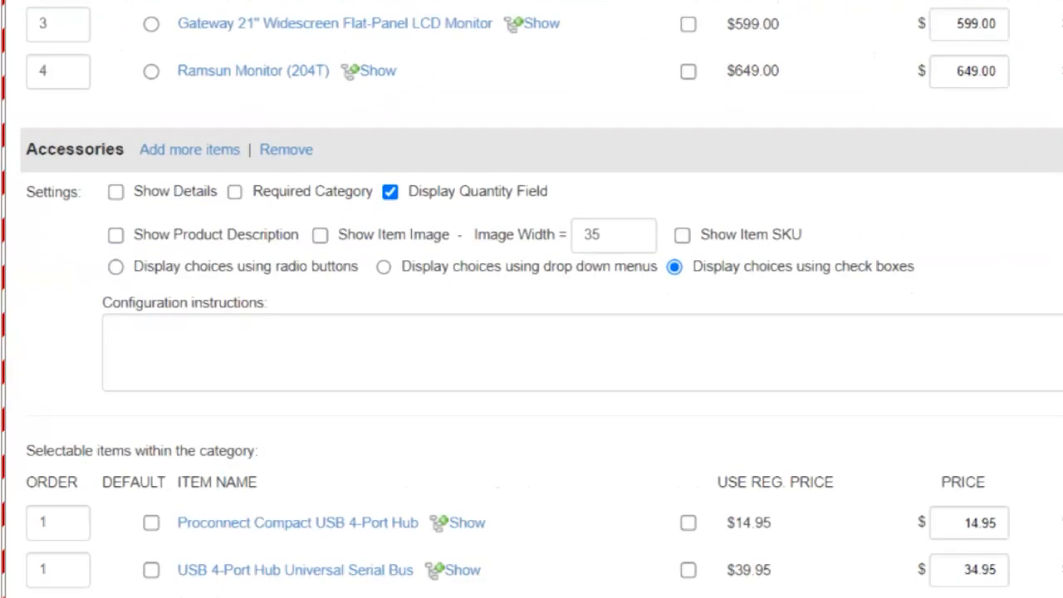
pyautogui.scroll(-3, 38, 399)
pyautogui.scroll(-10, 254, 405)
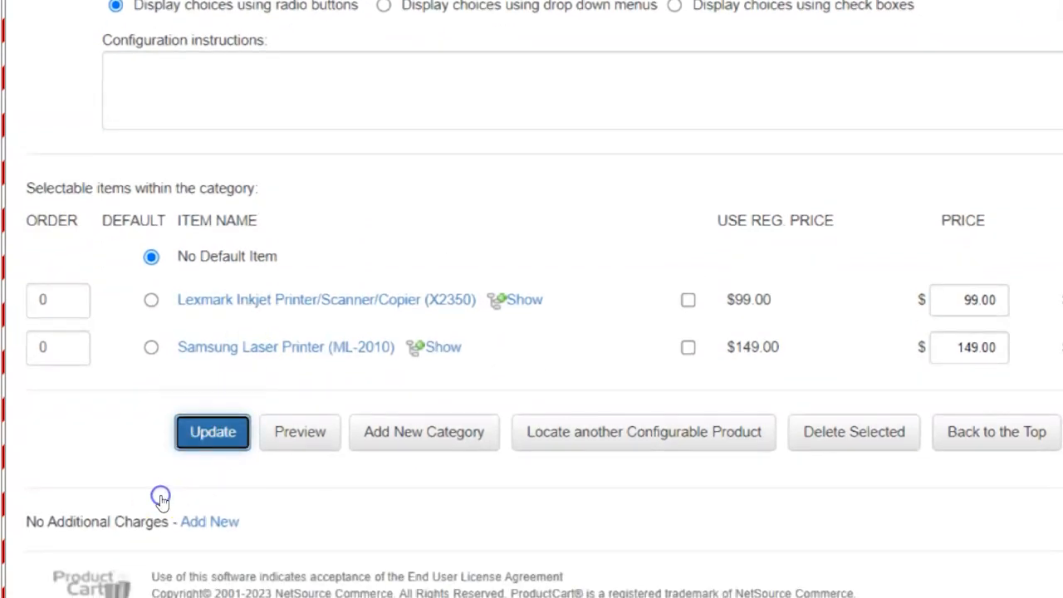
pyautogui.scroll(4, 161, 495)
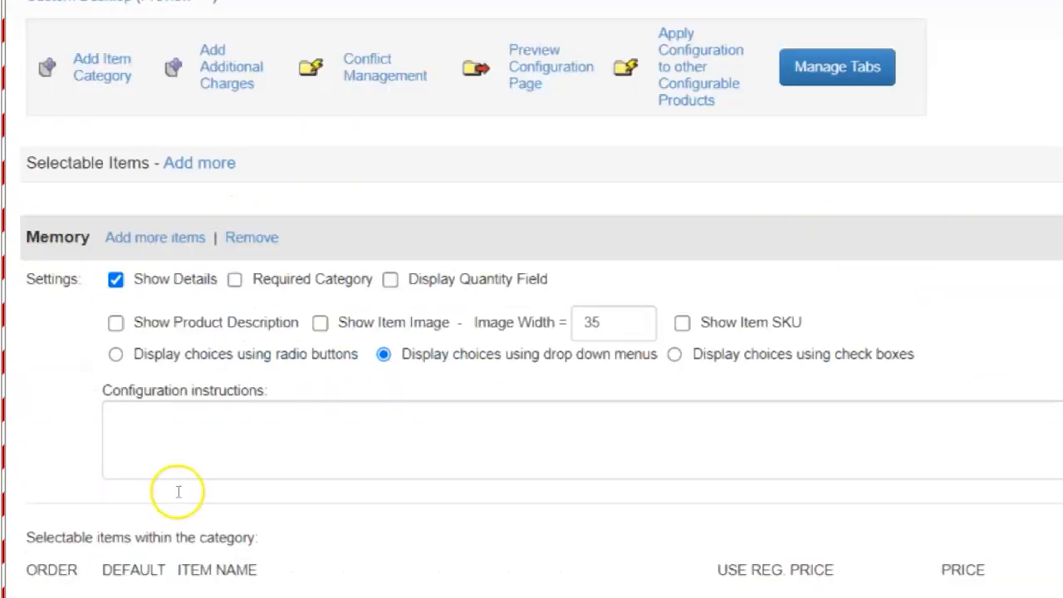